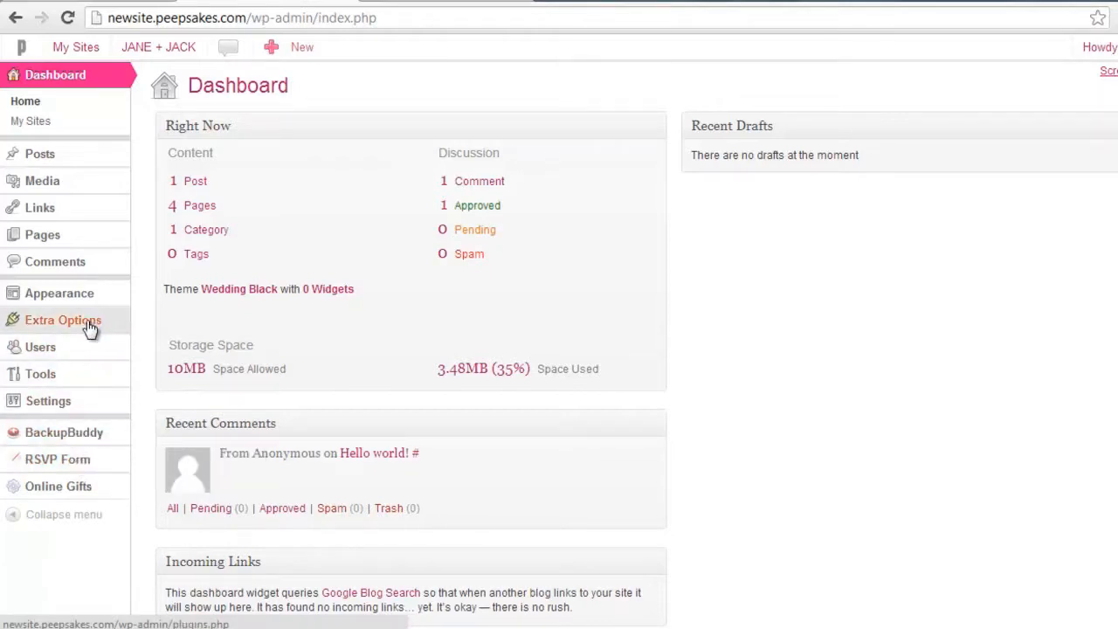
- Open the list of installed plugins and switch to the RSVP form's settings page
click(90, 327)
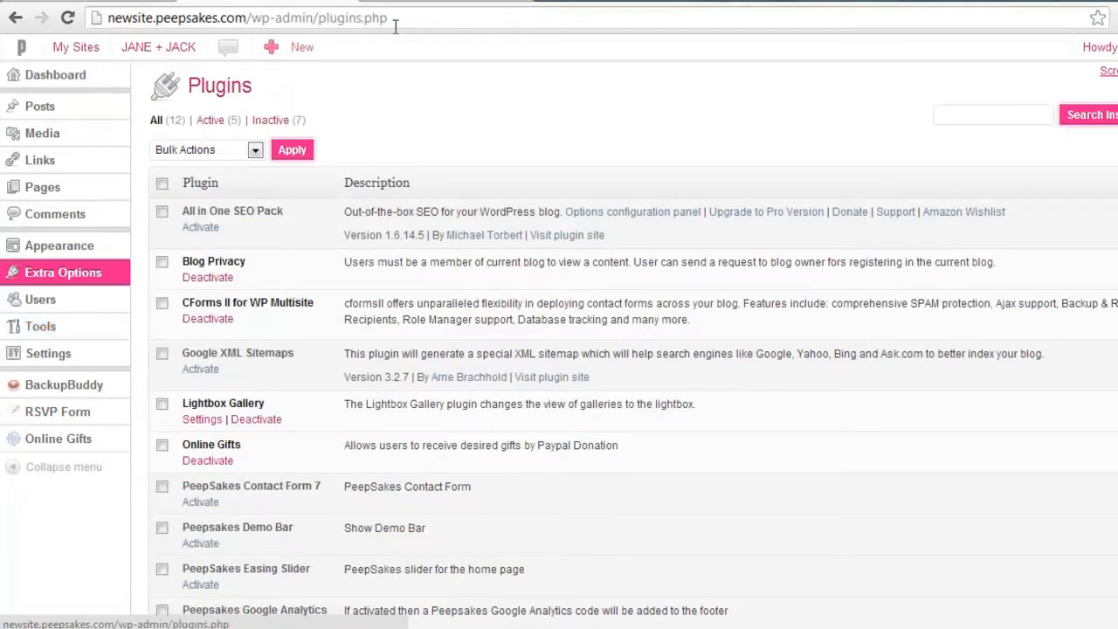
click(440, 2)
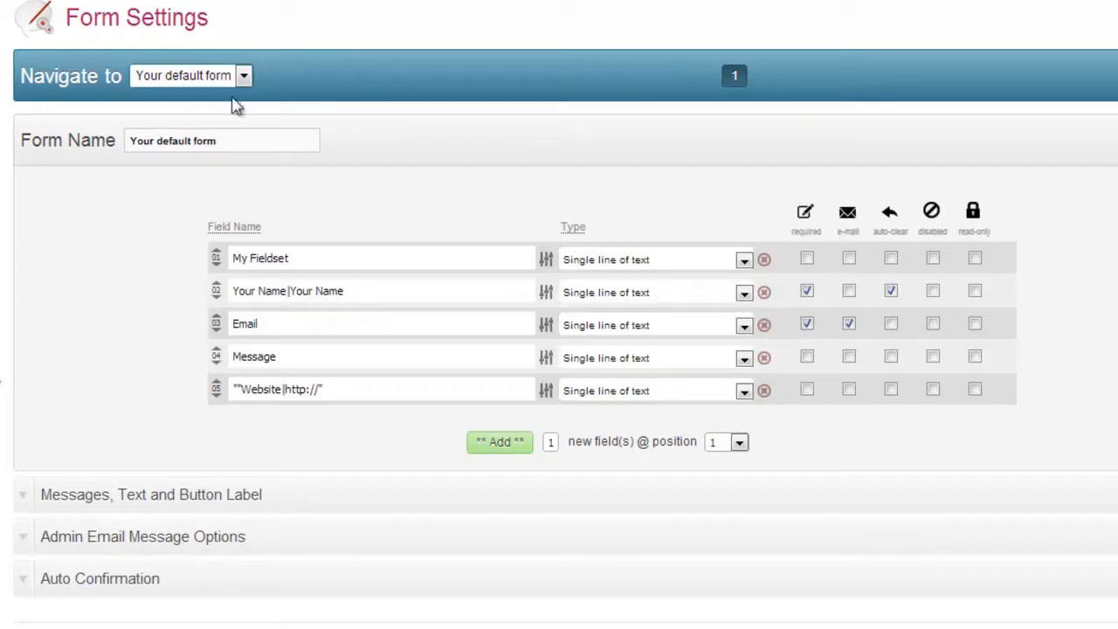
drag(222, 143, 133, 142)
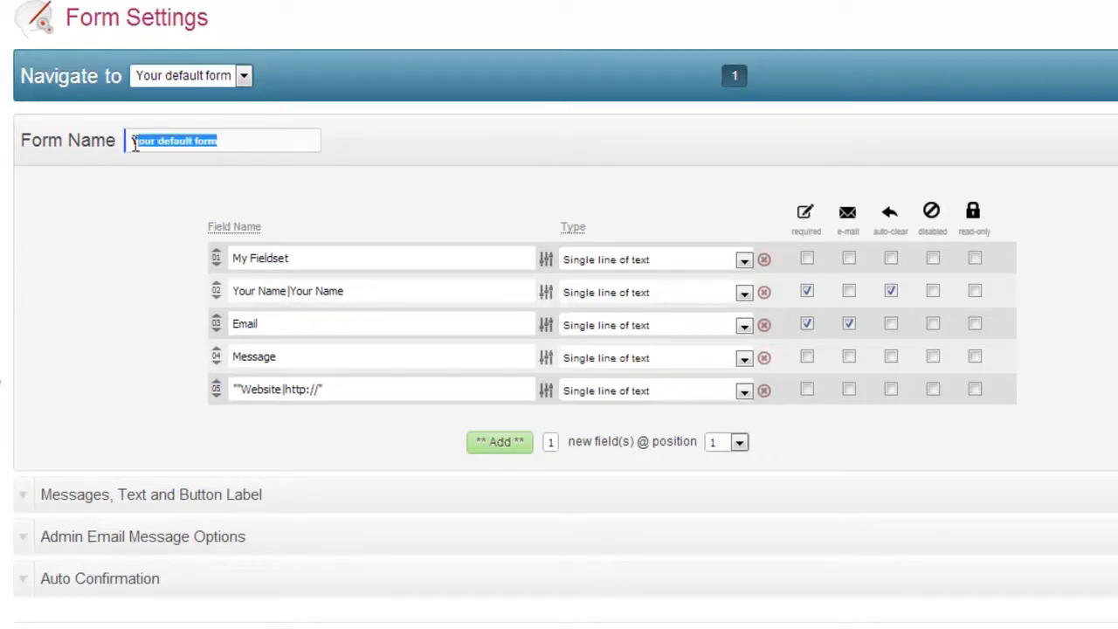
click(232, 140)
click(384, 145)
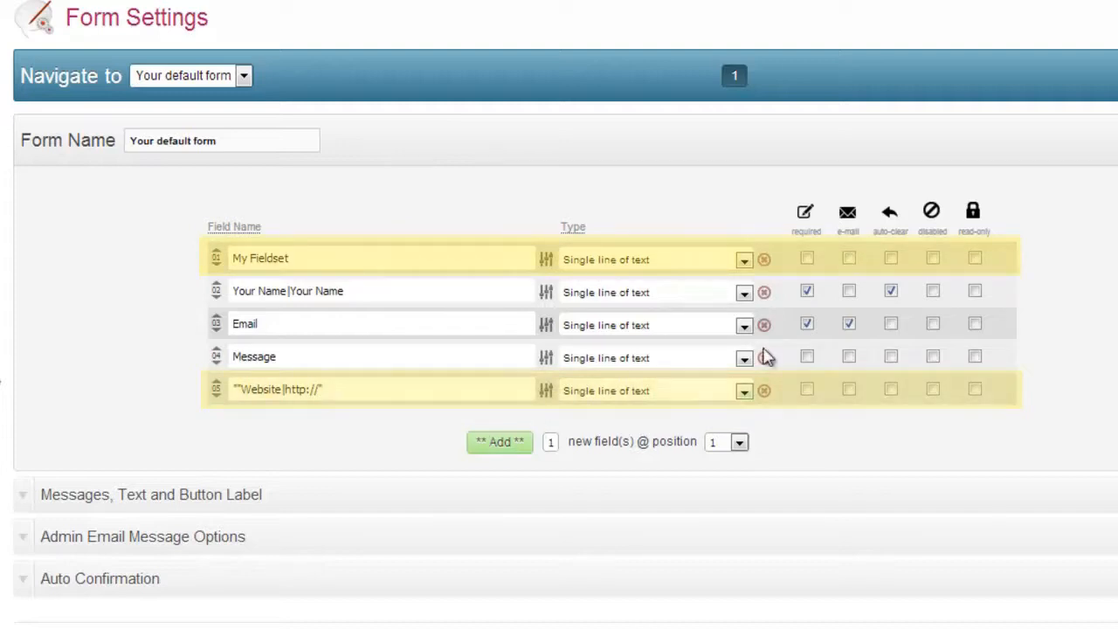
- Remove the My Fieldset and Website fields from the default form and save the form settings
click(764, 262)
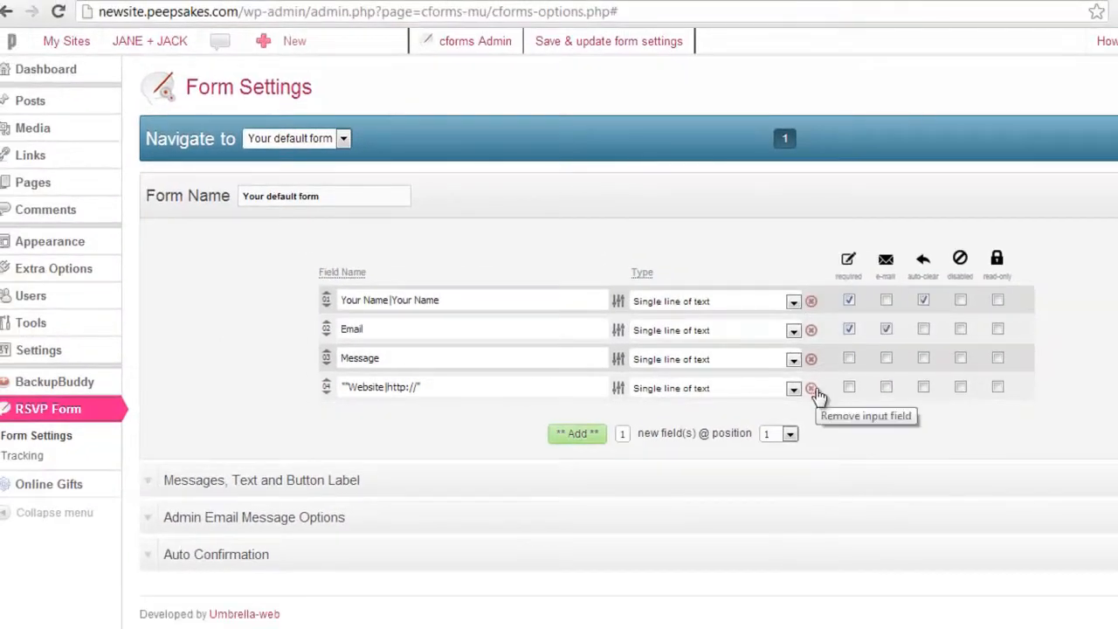
click(812, 389)
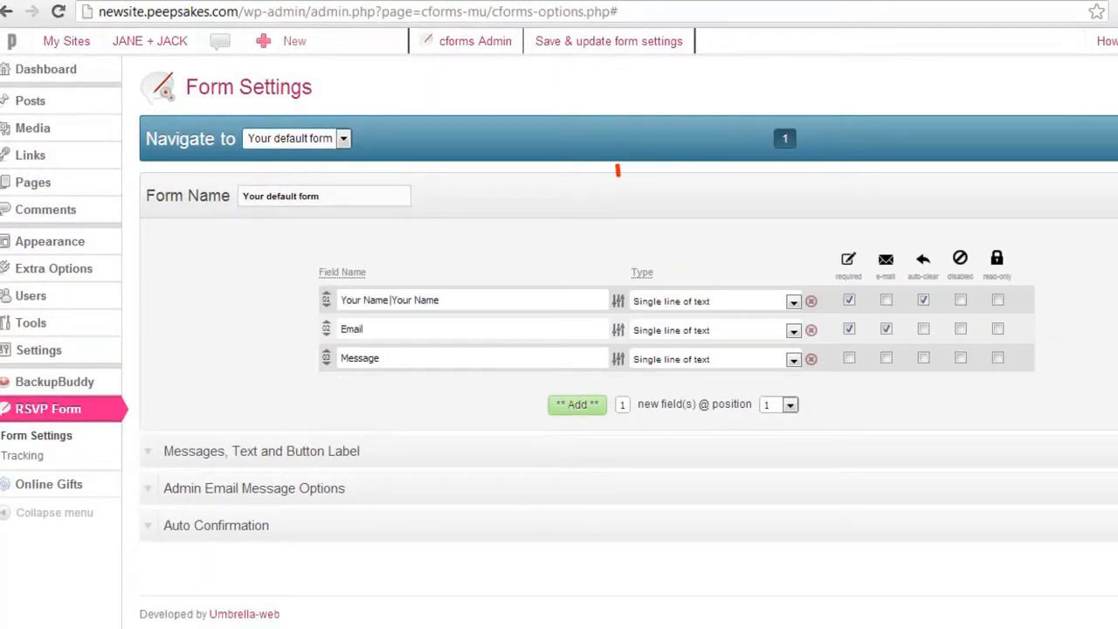
click(610, 43)
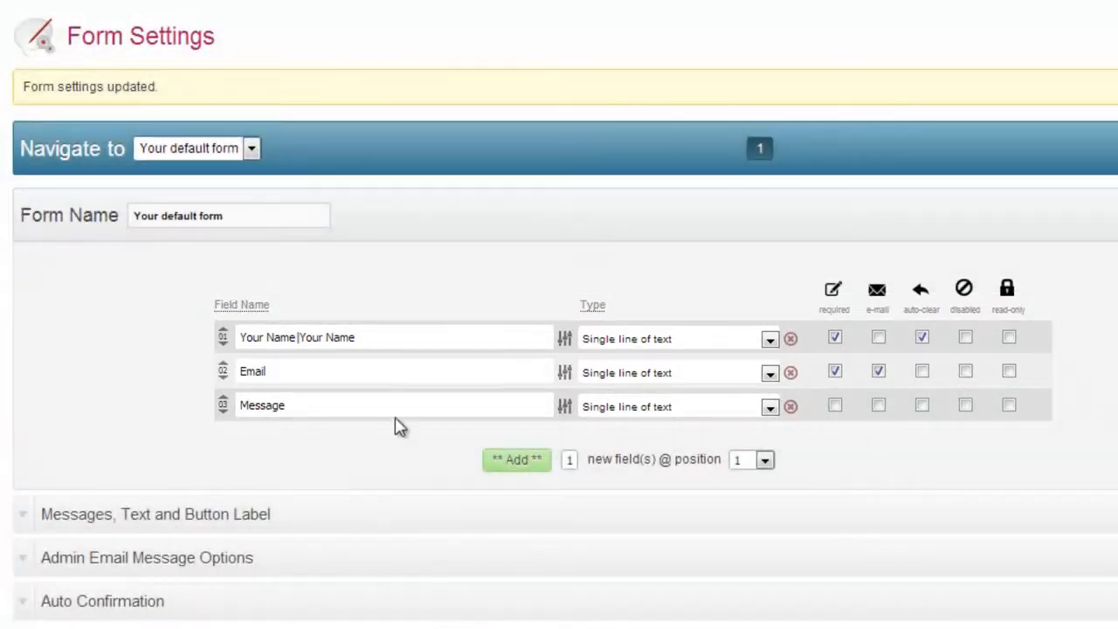
- Rename the "Your Name|Your Name" field to "Guest Names"
drag(393, 341, 235, 338)
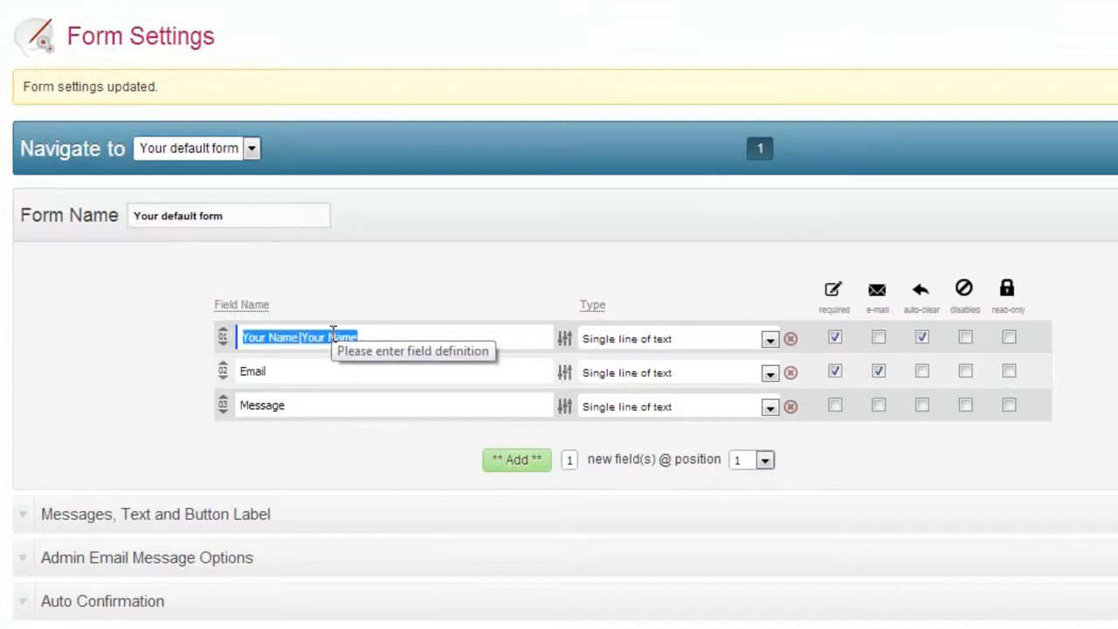
text(Guest Names)
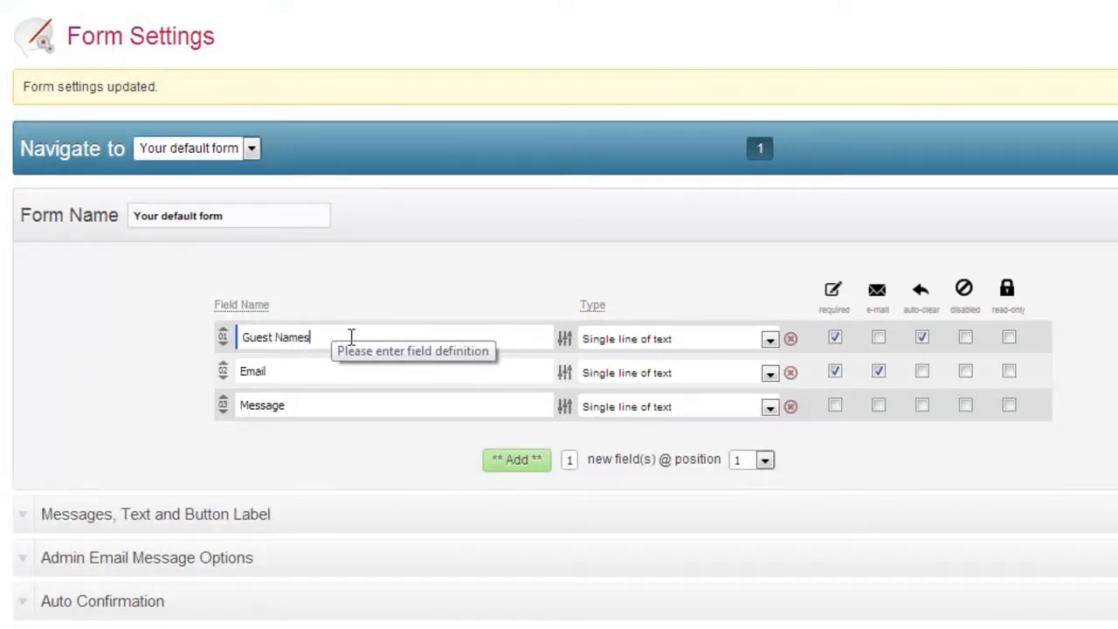
click(402, 463)
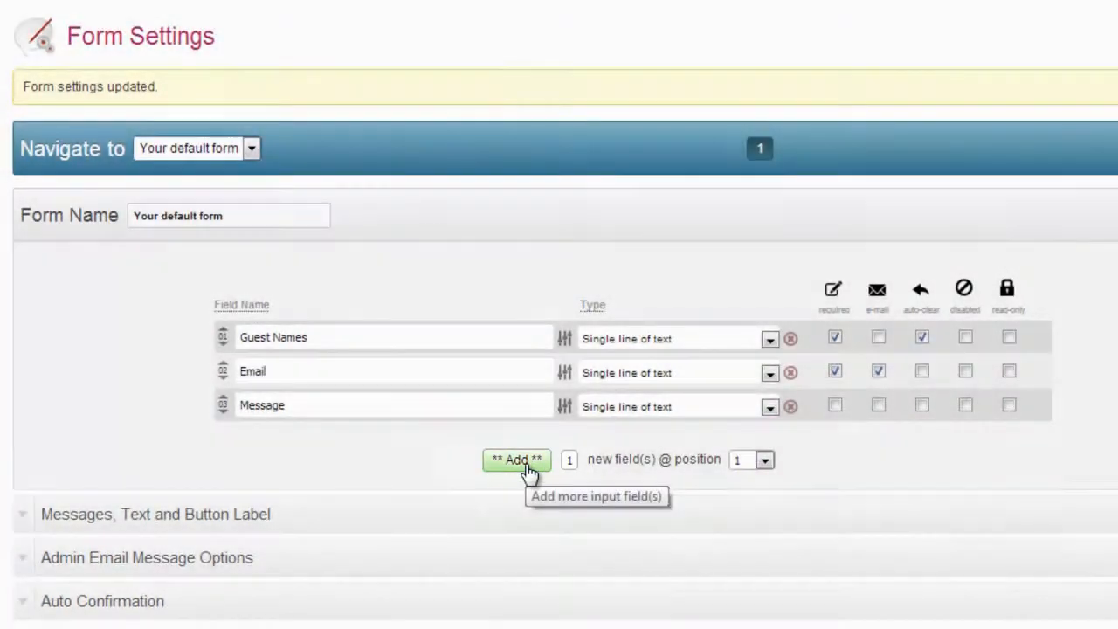
- Add one new field to the form and move it between the Email and Message fields
click(528, 466)
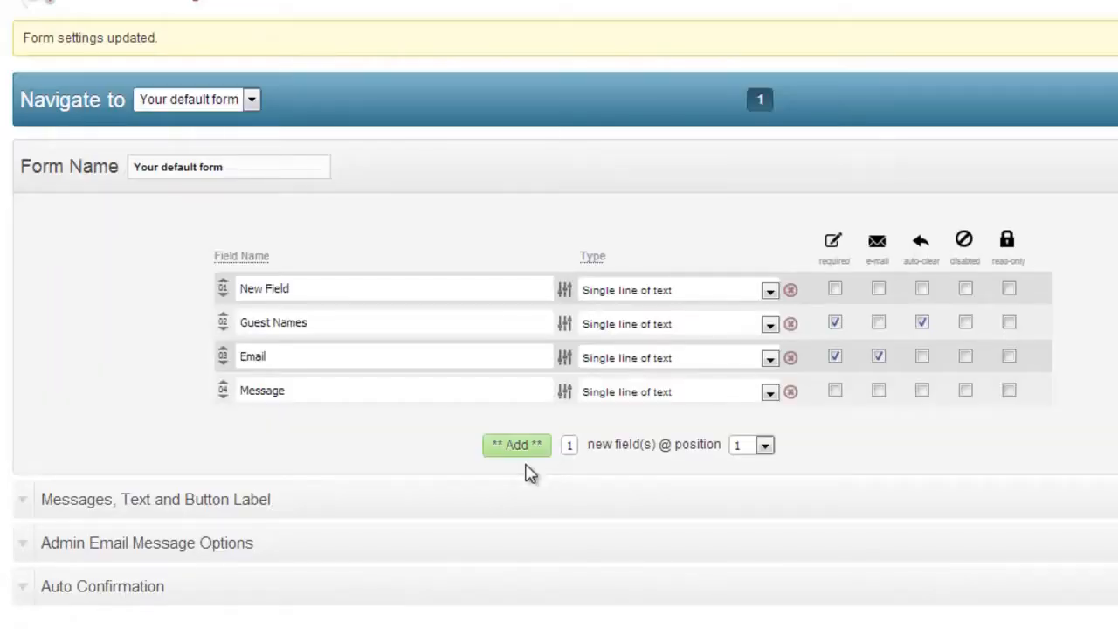
click(765, 447)
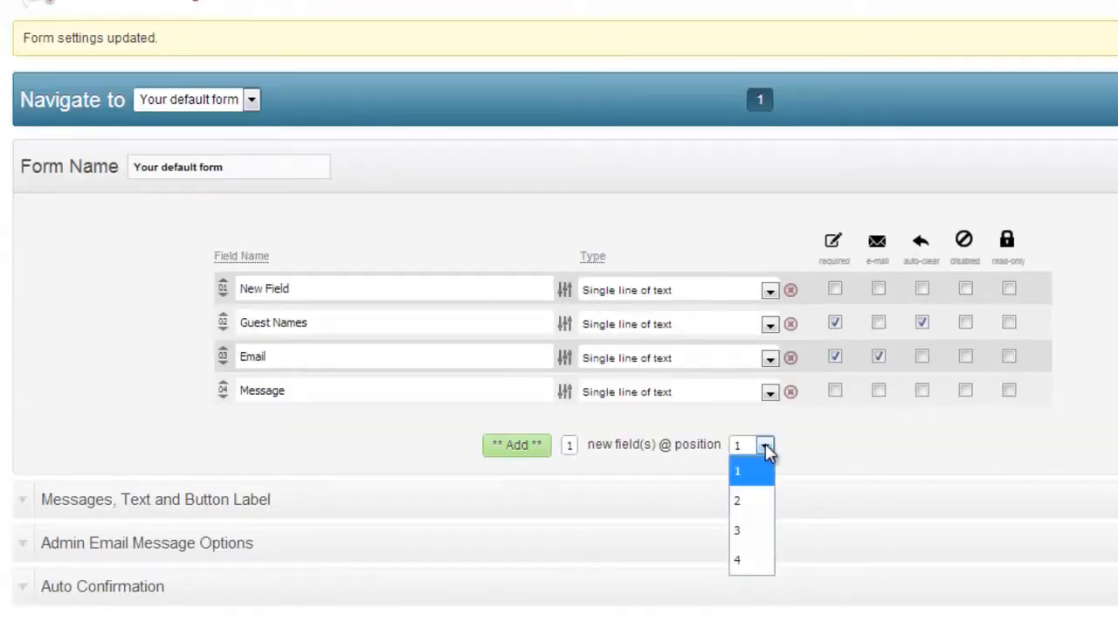
click(765, 447)
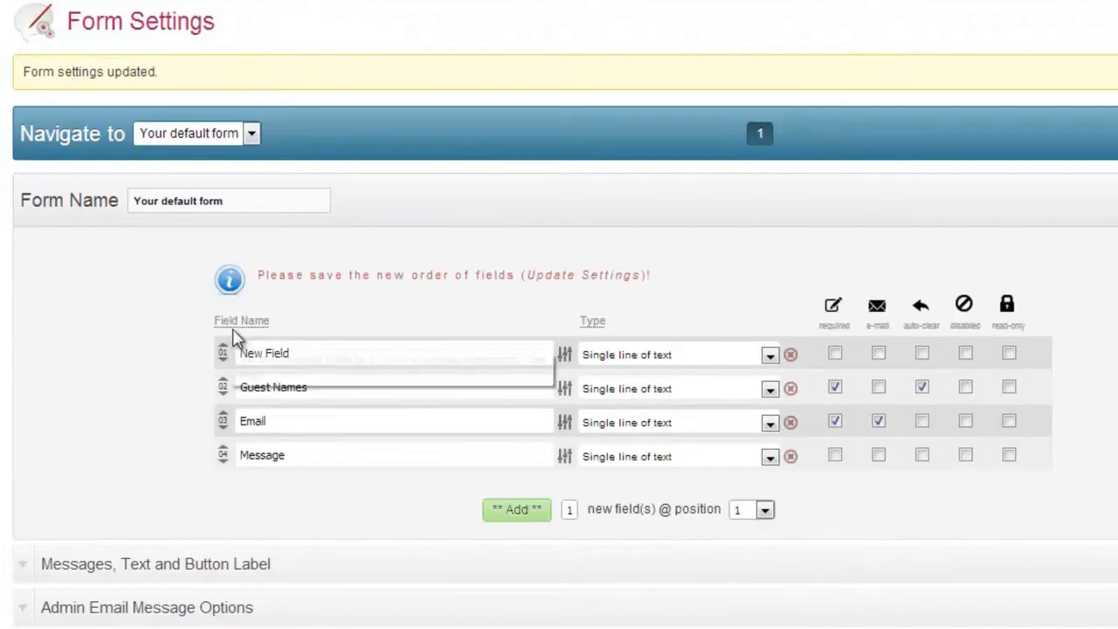
drag(221, 349, 220, 416)
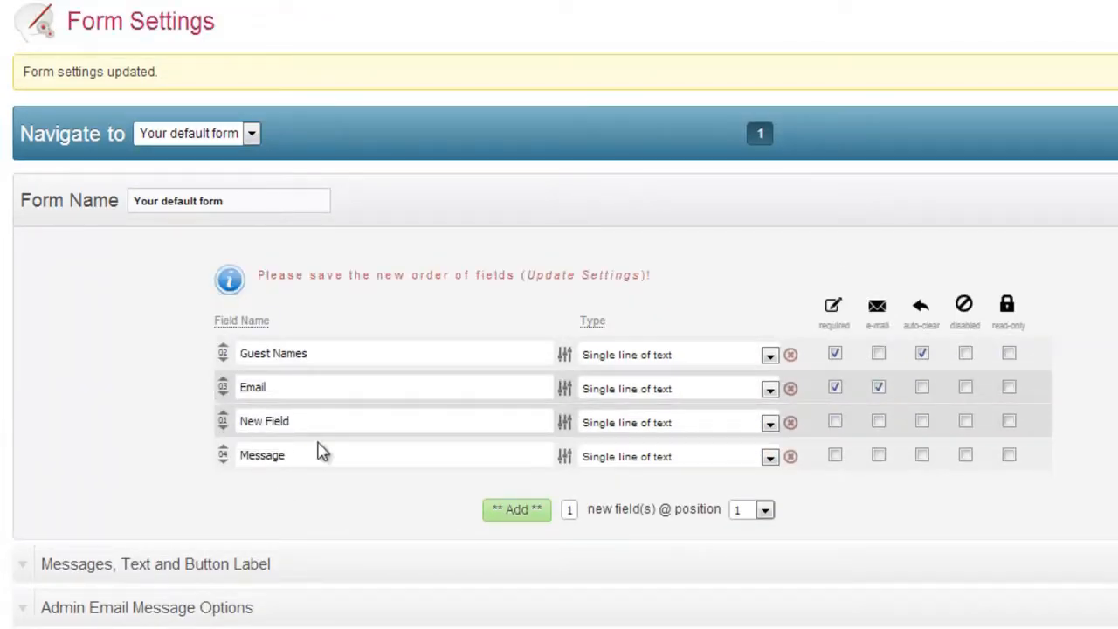
- Name the new field "Your RSVP" and set its type to Radio Buttons
drag(321, 421, 243, 422)
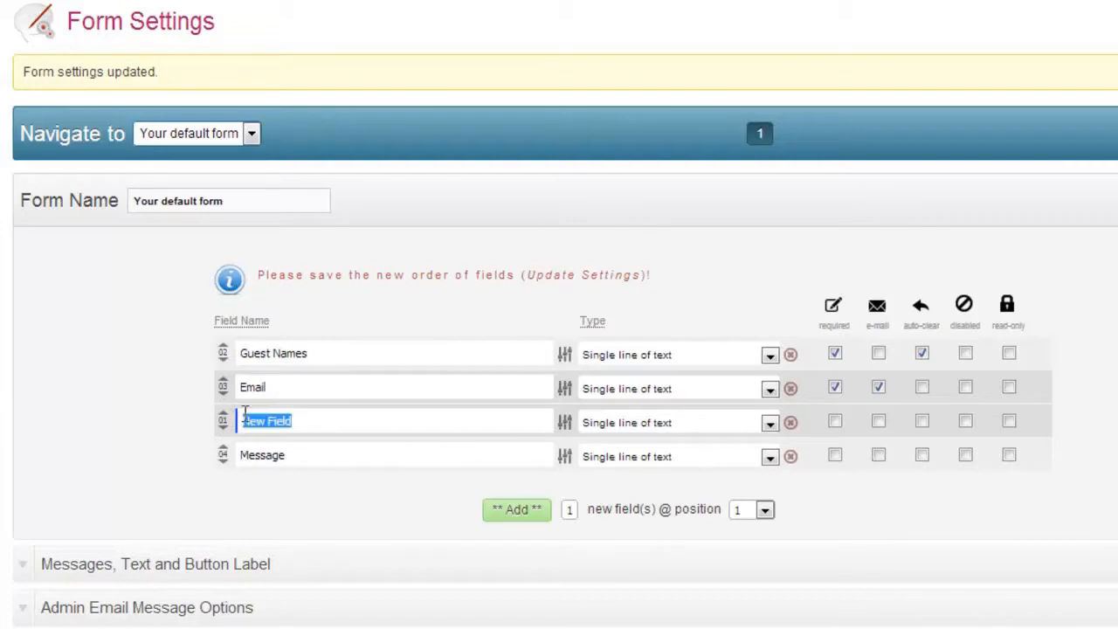
text(Other C)
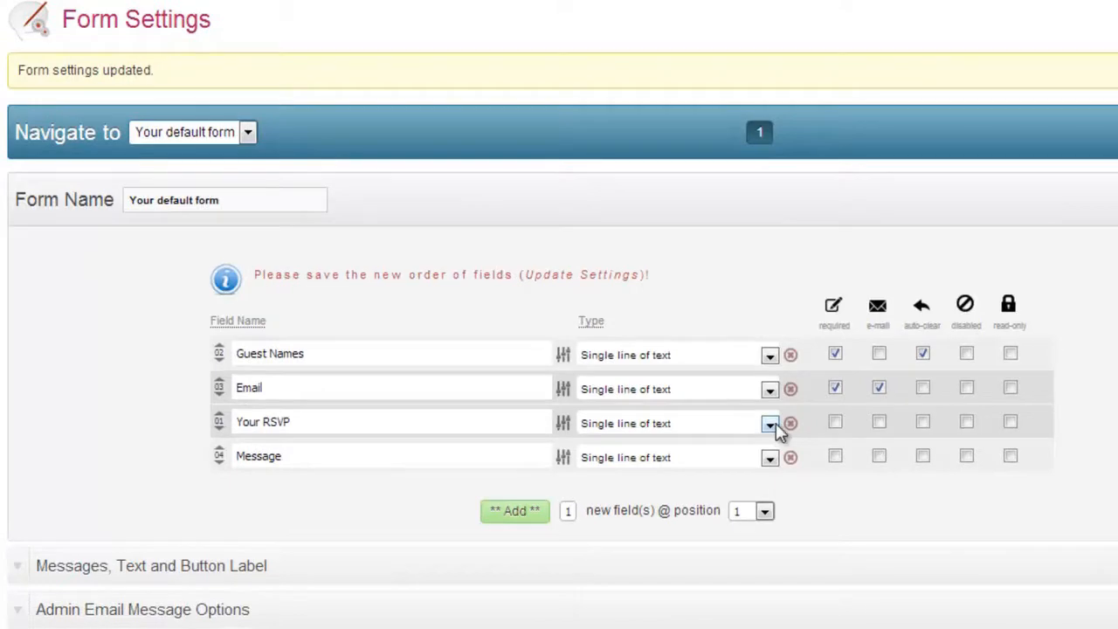
click(770, 424)
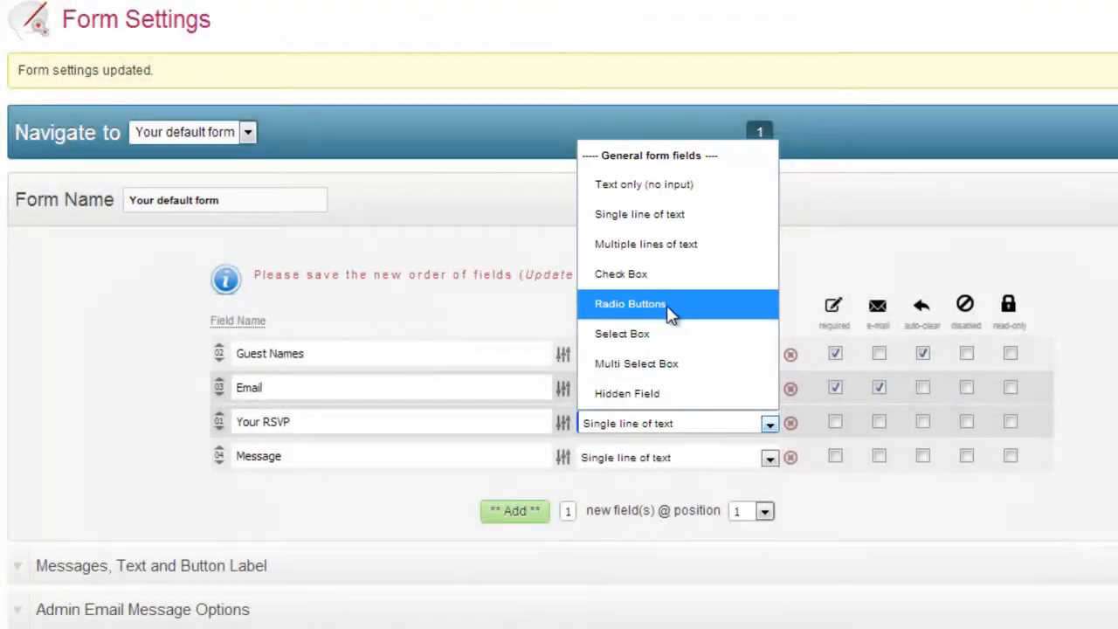
click(668, 306)
scroll(874, 463, down, 1)
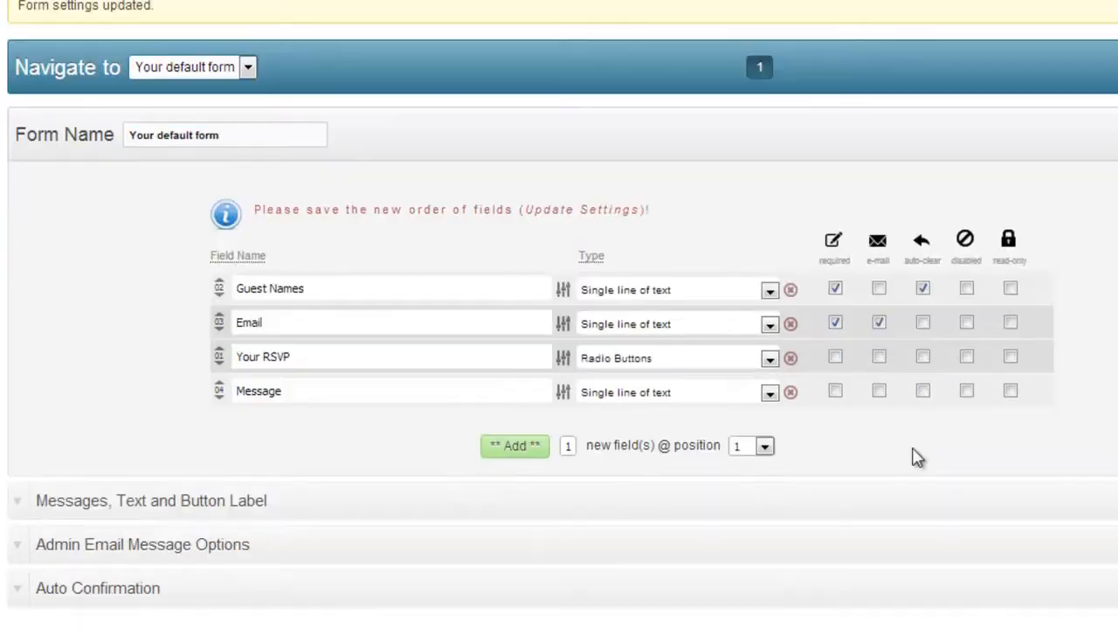
- Give the Your RSVP field the options "Yes, I can come along" and "Sorry, unfortunately I can't make it along"
click(563, 358)
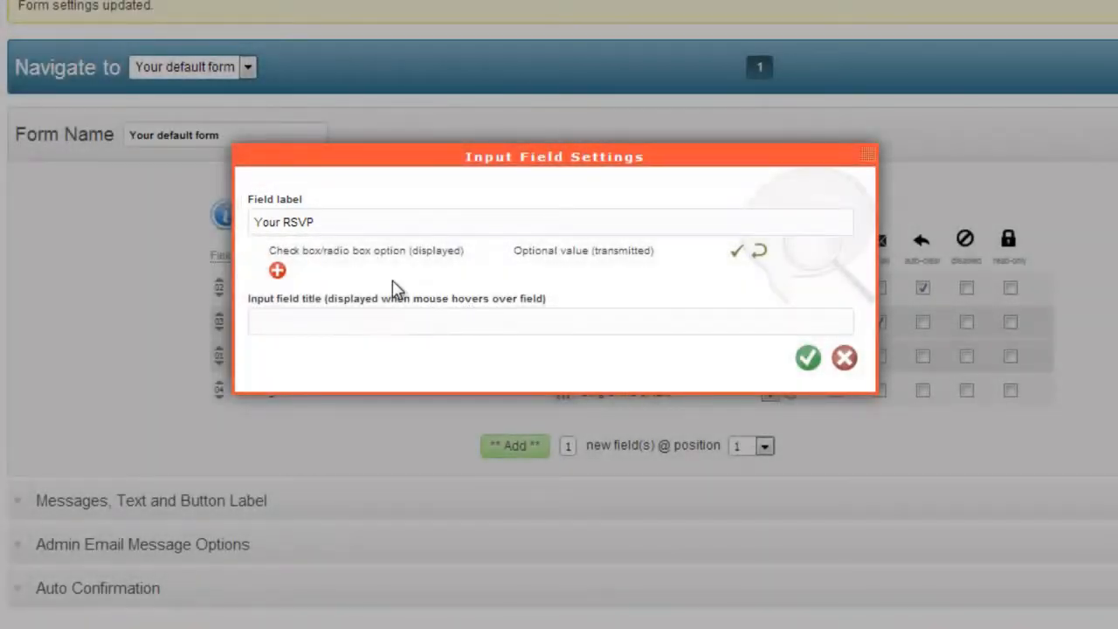
click(277, 270)
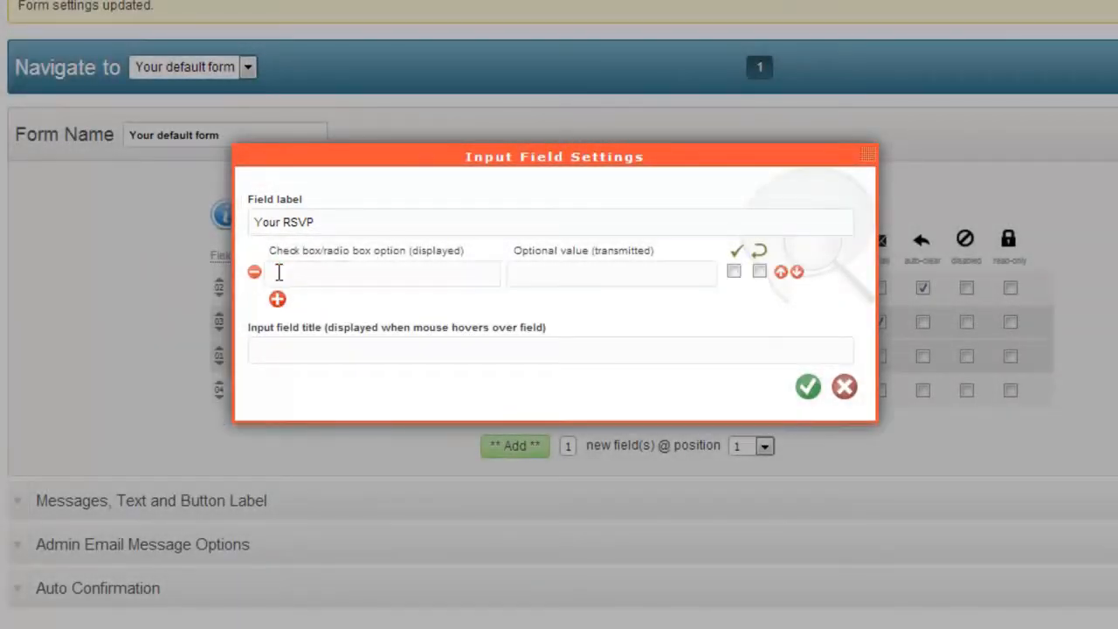
click(324, 277)
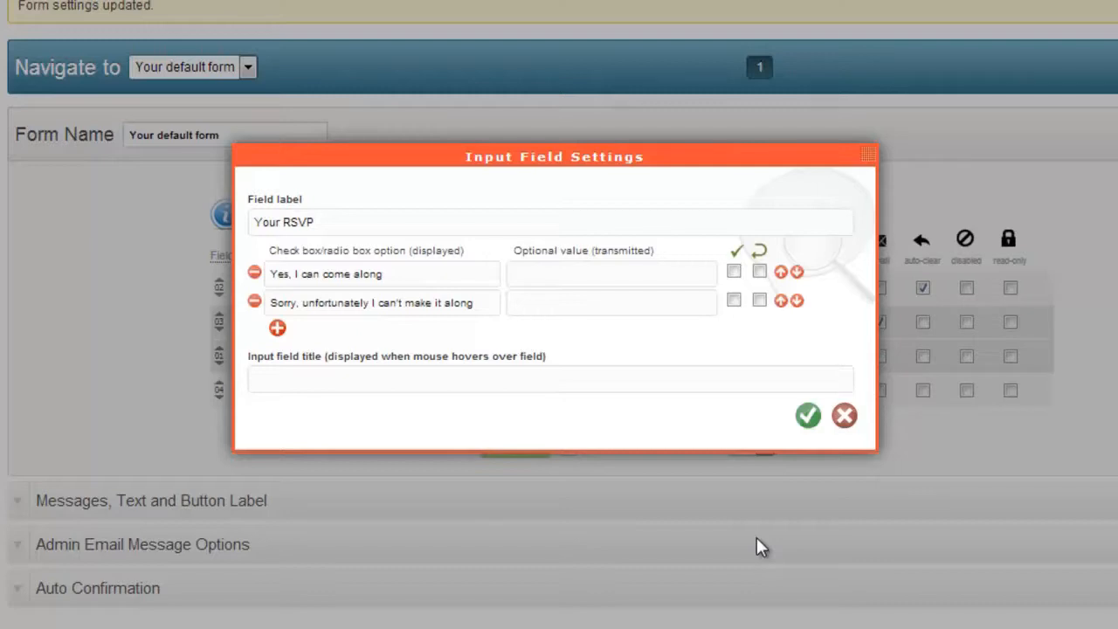
click(807, 419)
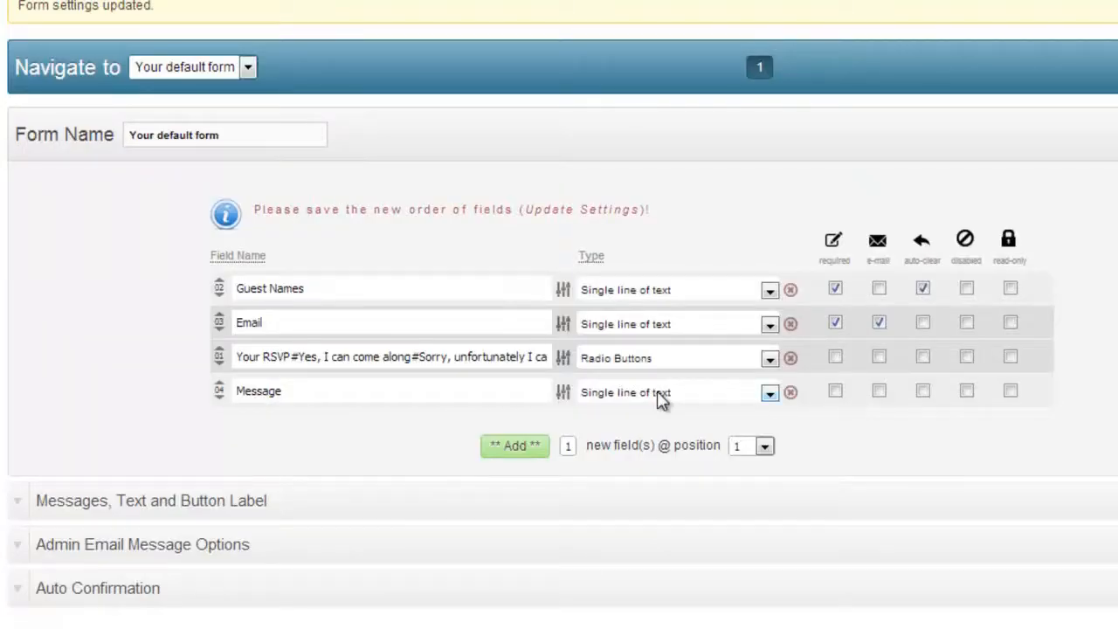
- Enable the line break for both Your RSVP options, add a blank third option, and save the form settings
click(562, 357)
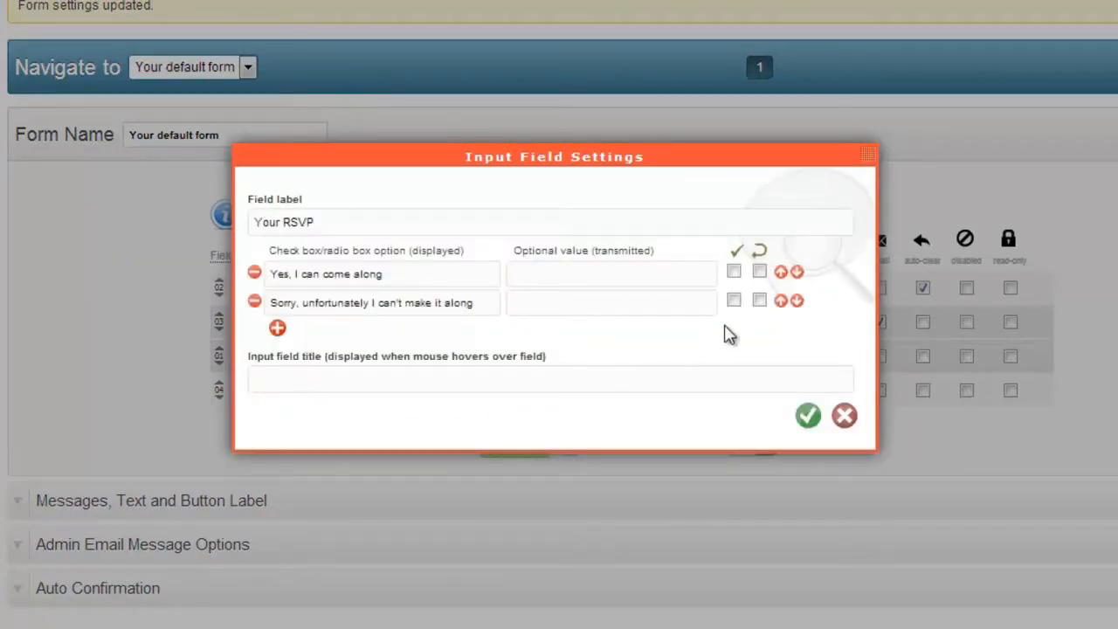
click(760, 272)
click(759, 301)
click(277, 329)
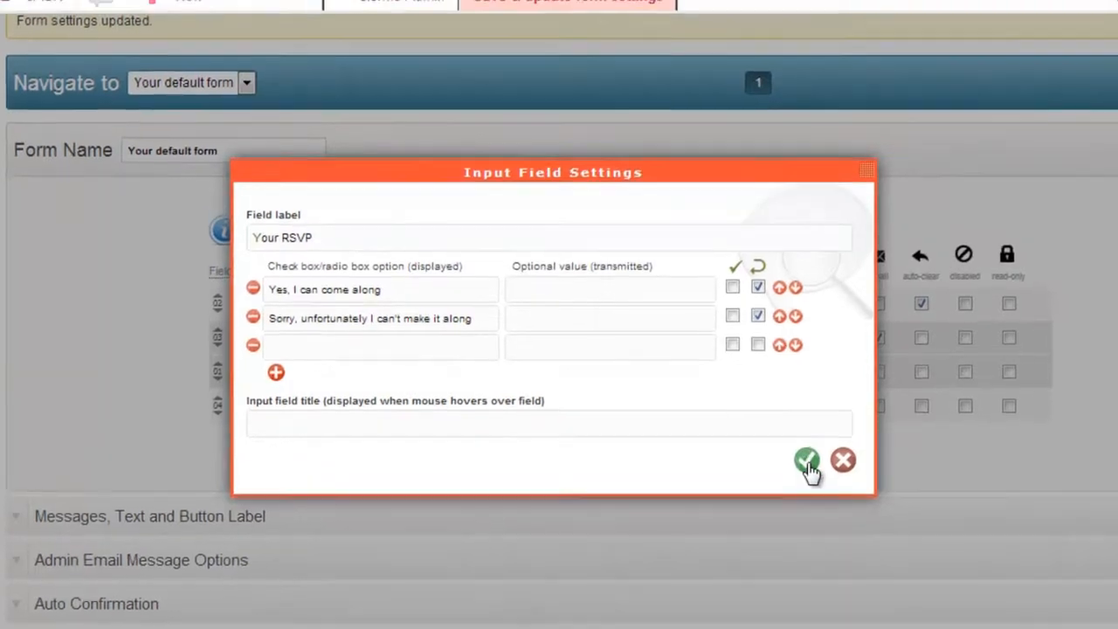
click(808, 444)
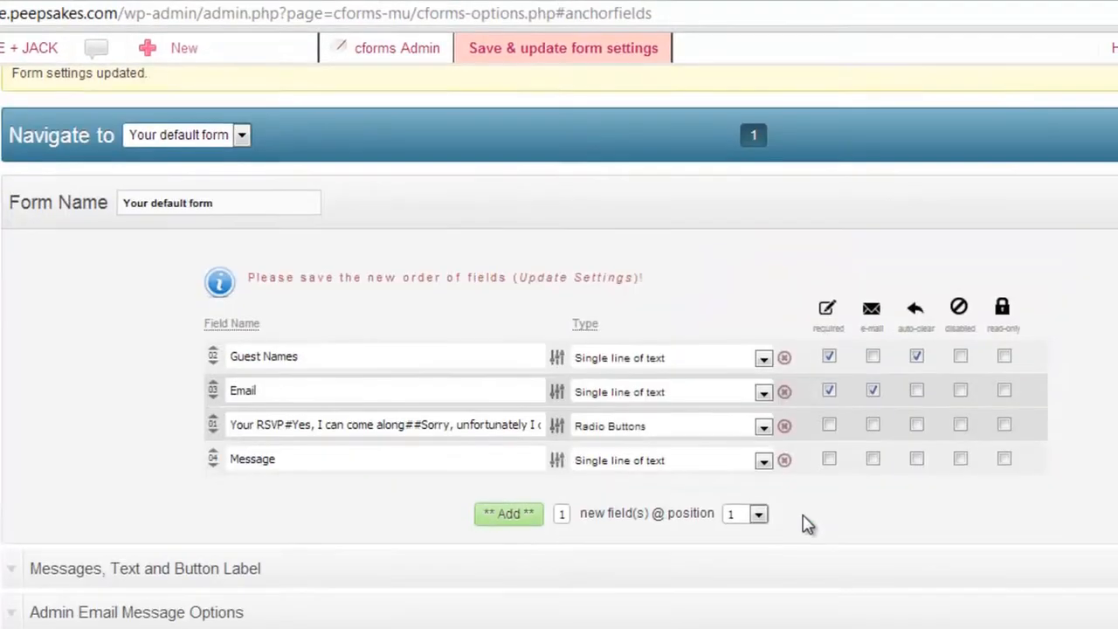
click(593, 58)
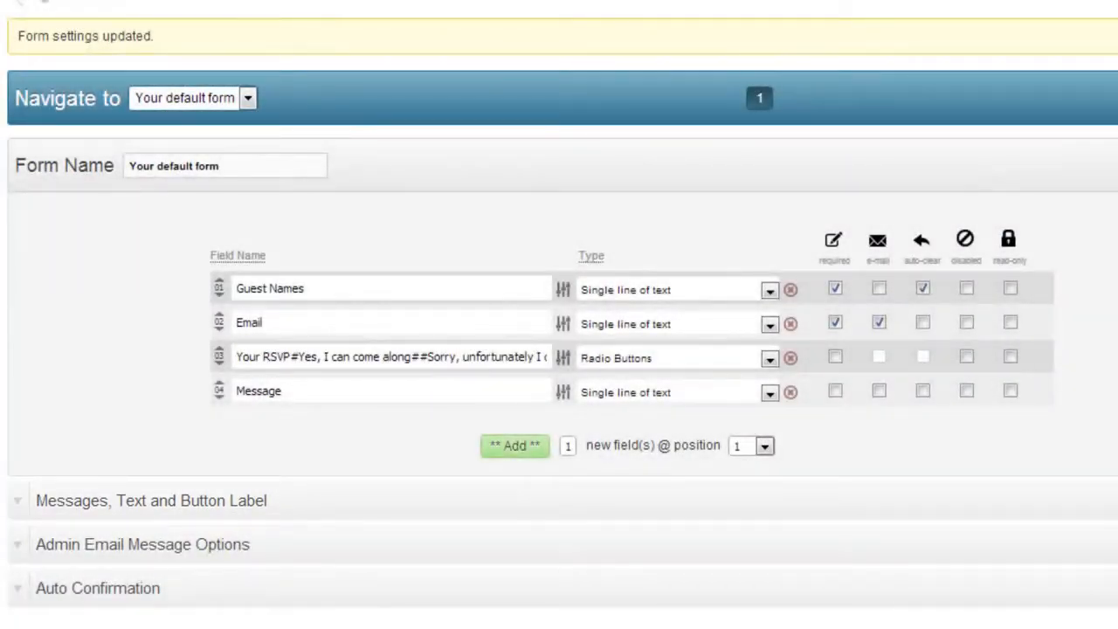
- Expand the Messages, Text and Button Label settings and enter "Submit" as the submit button text
click(20, 499)
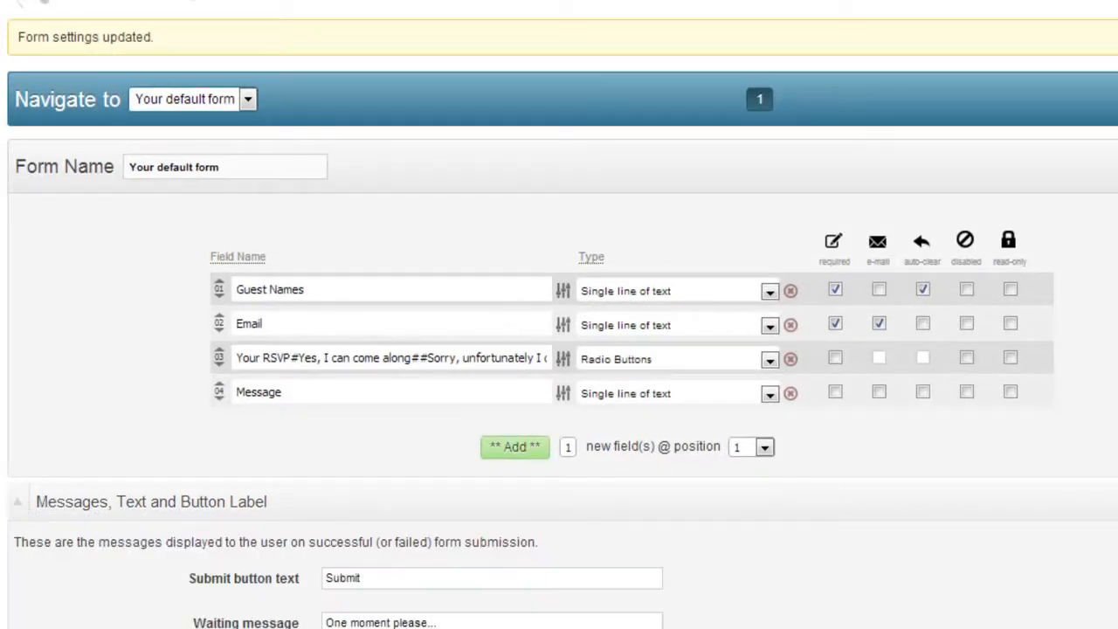
scroll(559, 350, down, 4)
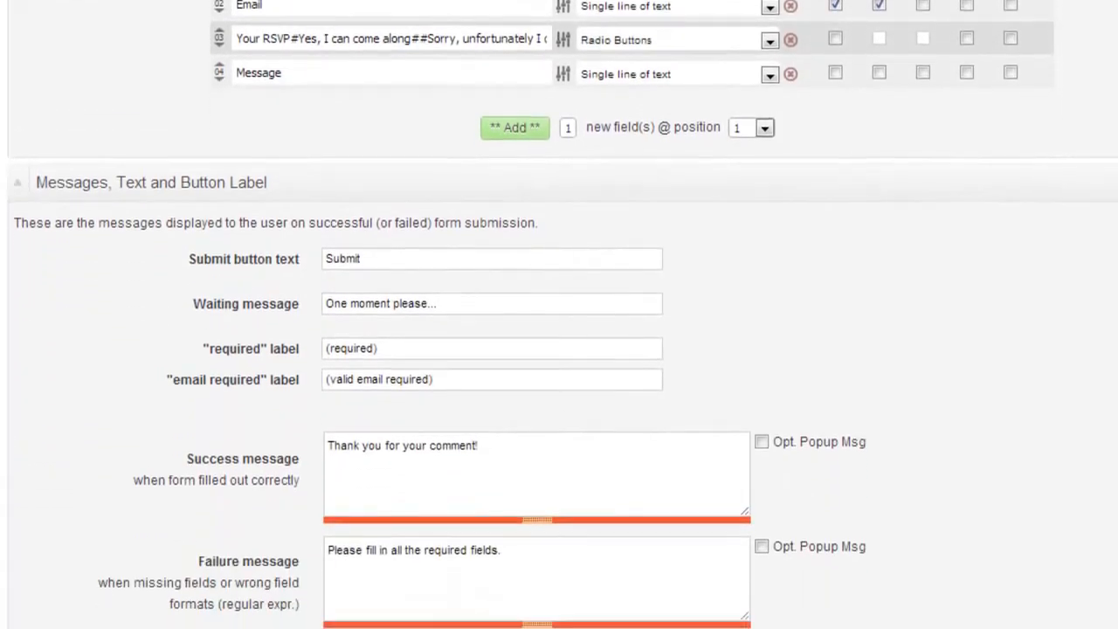
scroll(559, 349, down, 1)
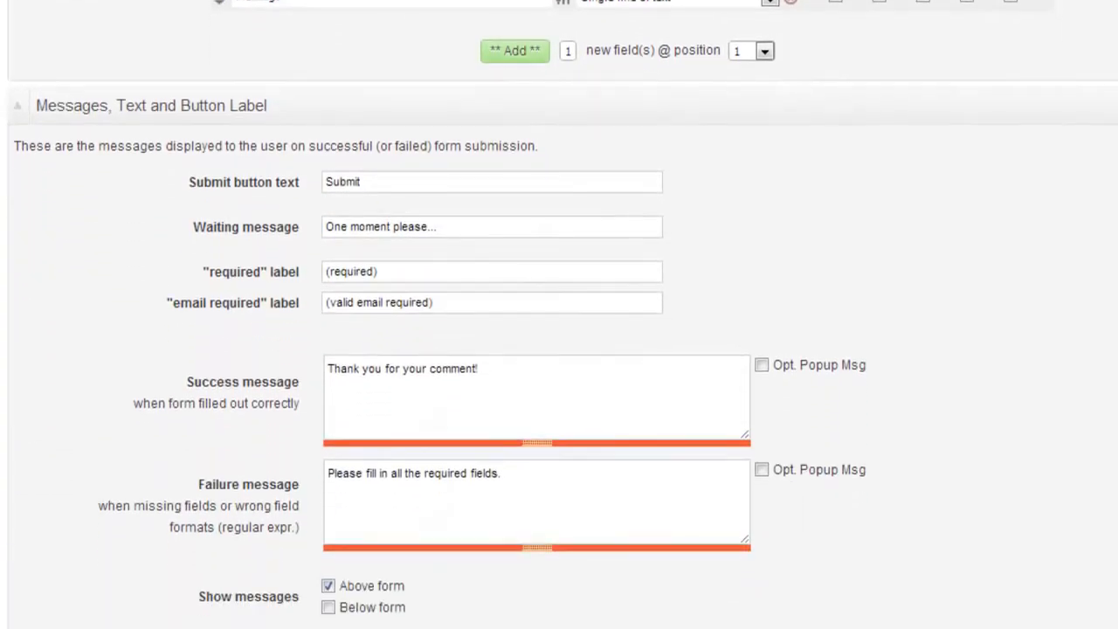
double_click(381, 182)
text(Submit)
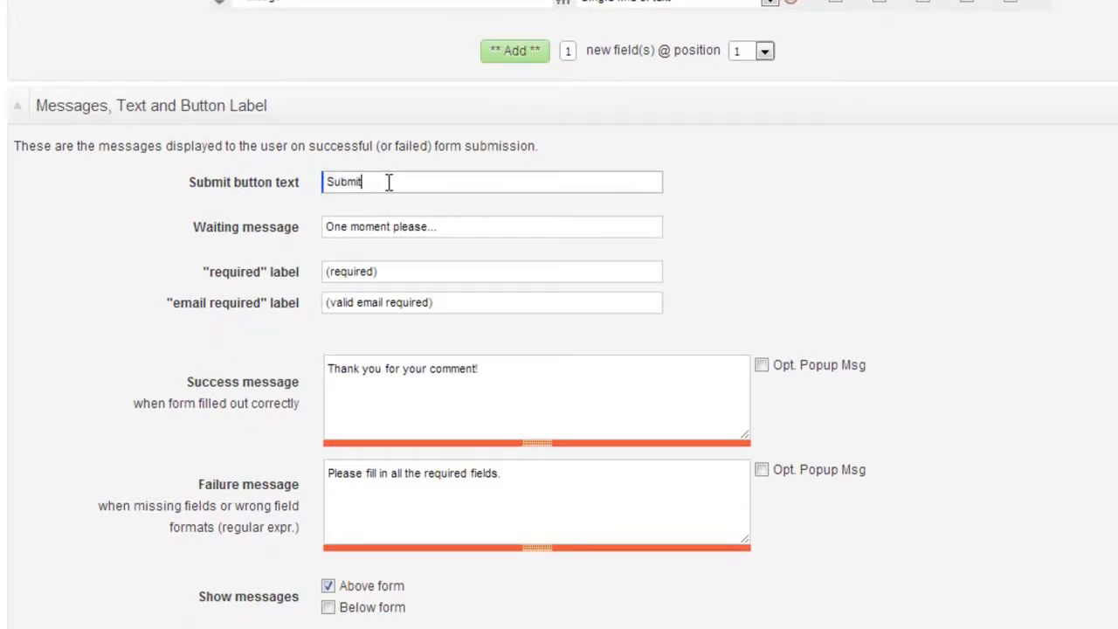
click(439, 214)
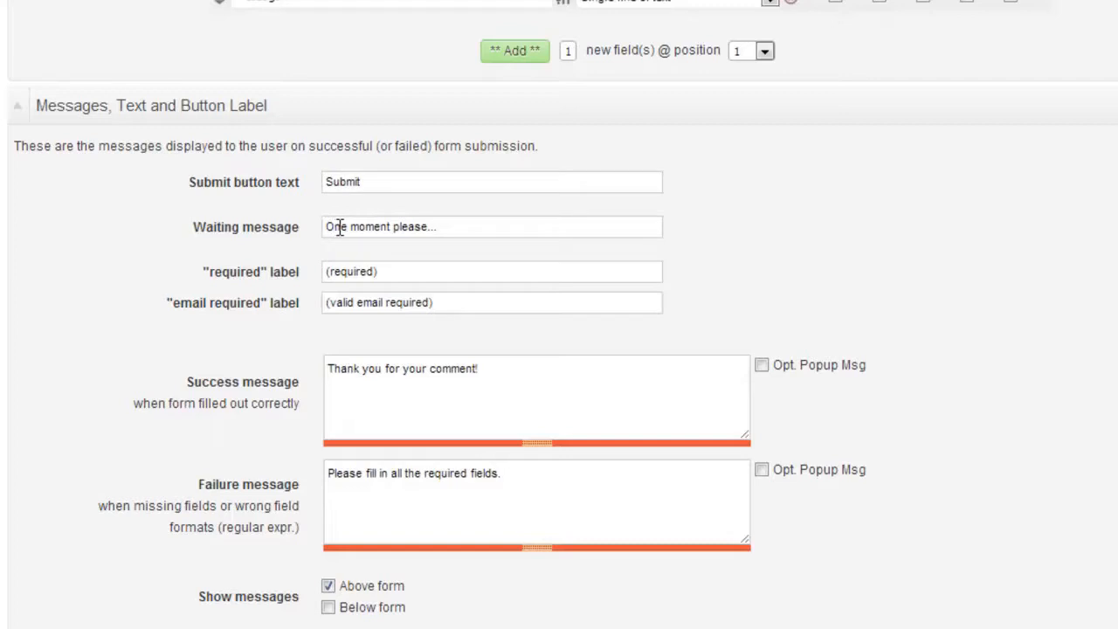
- Replace the form's success message with "Thanks for your RSVP"
drag(332, 227, 440, 230)
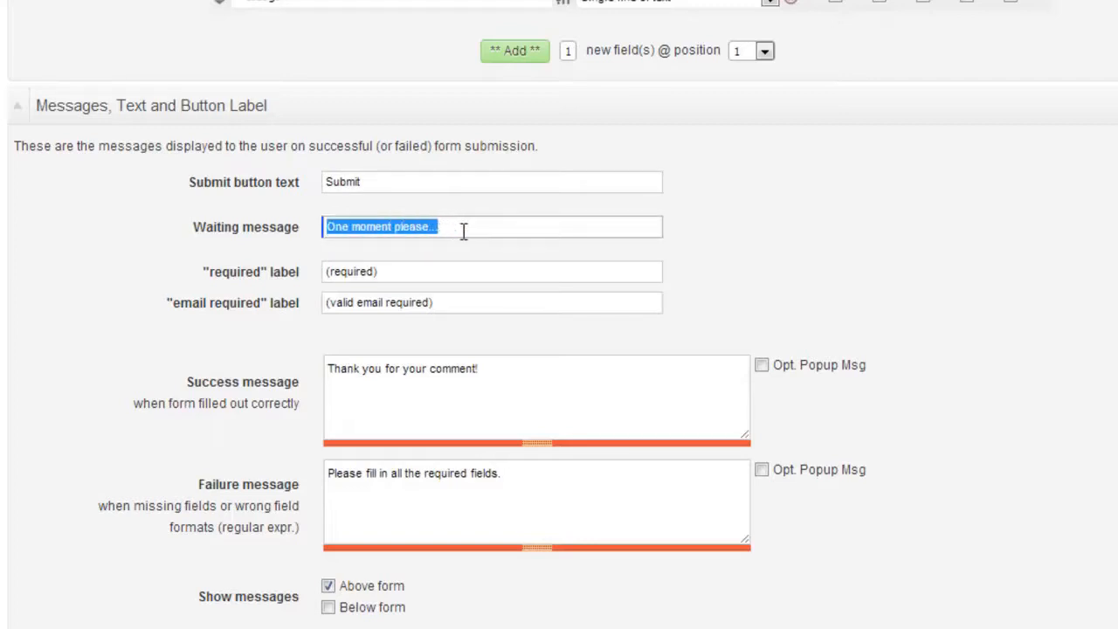
click(510, 255)
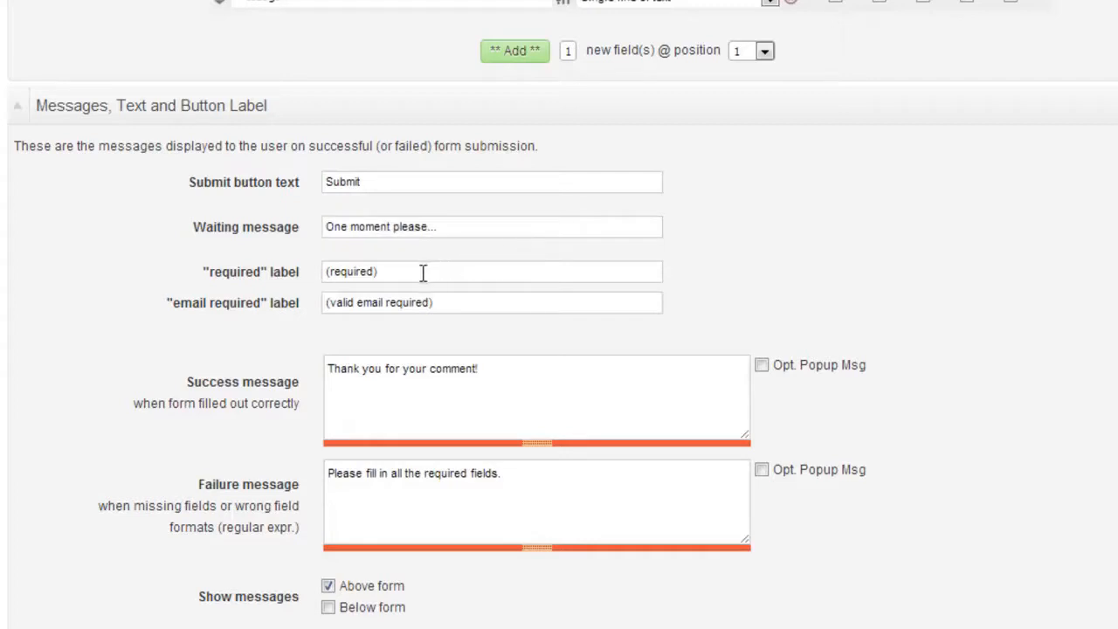
drag(491, 369, 317, 367)
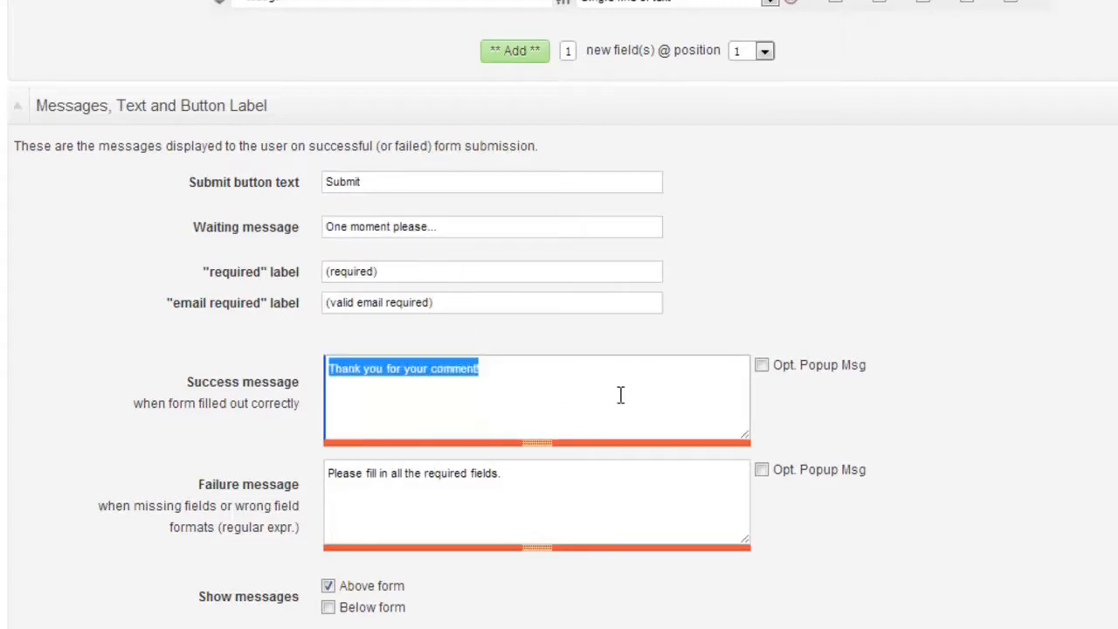
text(Thanks for your RSVP)
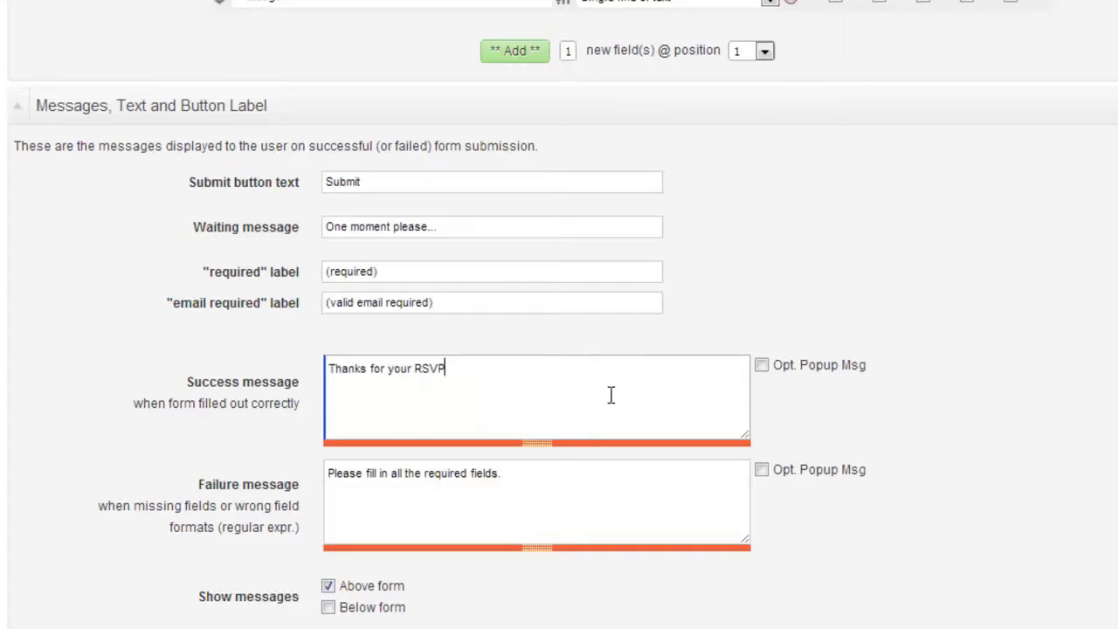
- Set the form's submission messages to show below the form instead of above it
scroll(905, 417, down, 2)
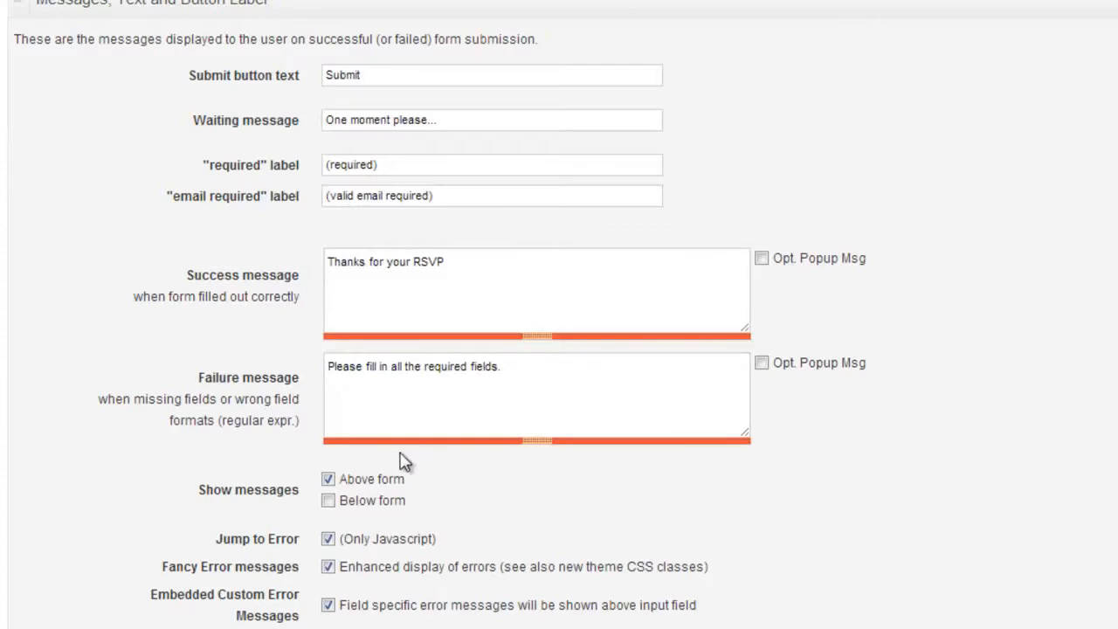
click(327, 501)
click(327, 483)
scroll(490, 550, up, 1)
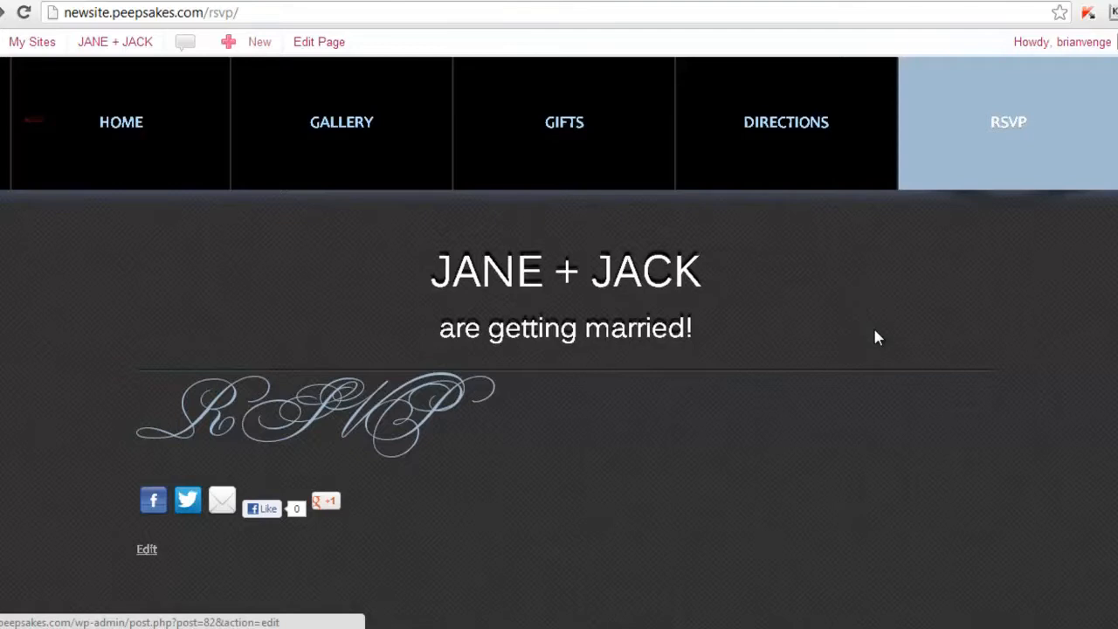
- Open the RSVP page for editing and insert the cforms form "Your default form" into its content
click(328, 44)
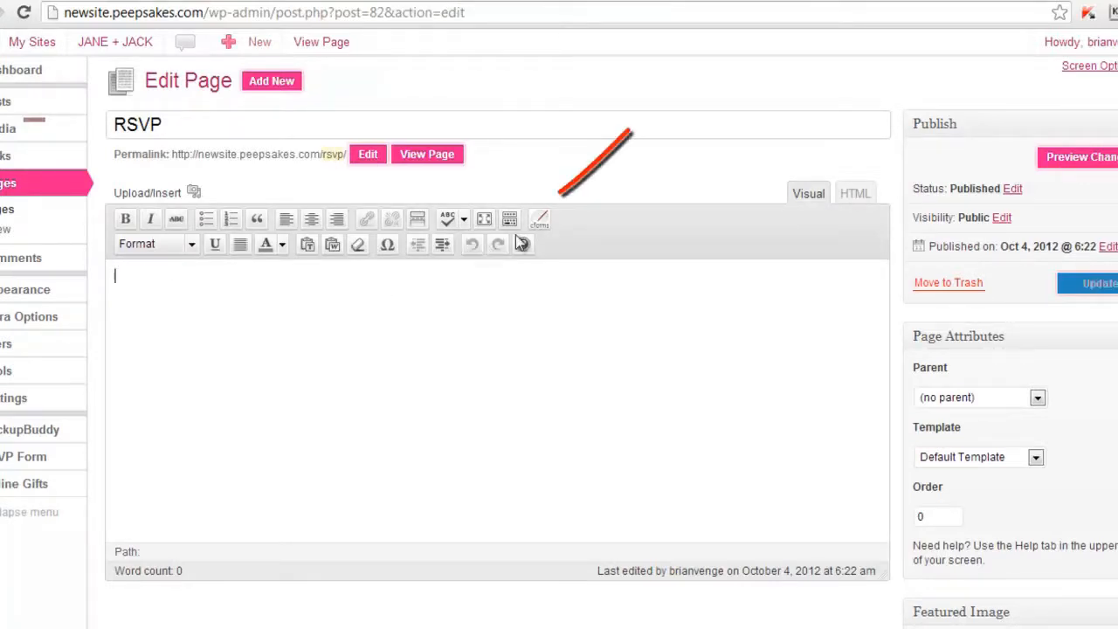
click(542, 220)
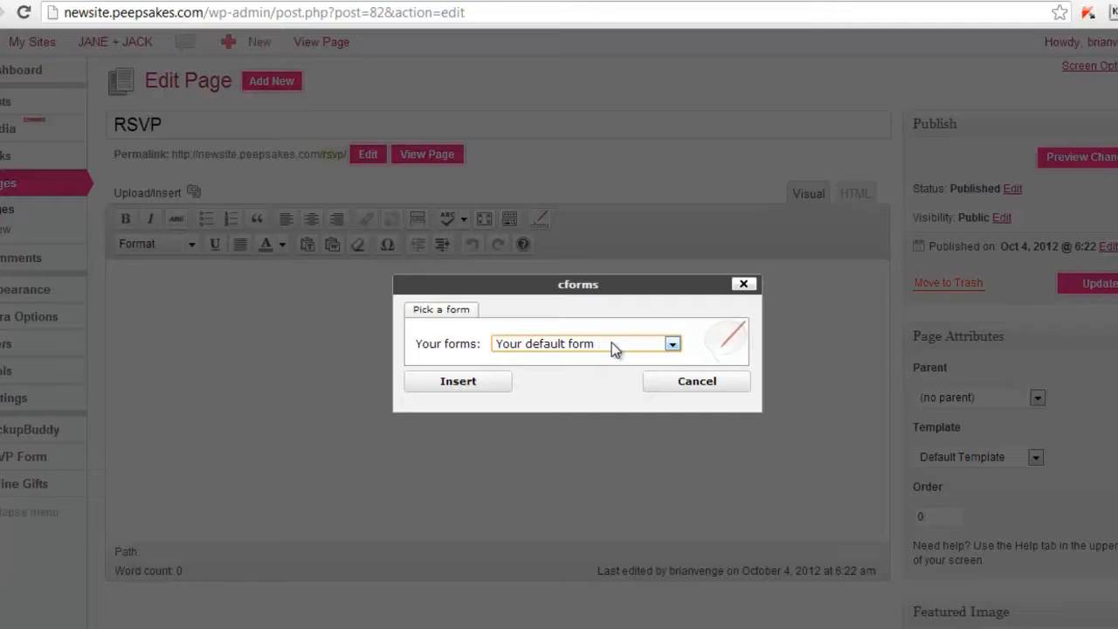
click(483, 386)
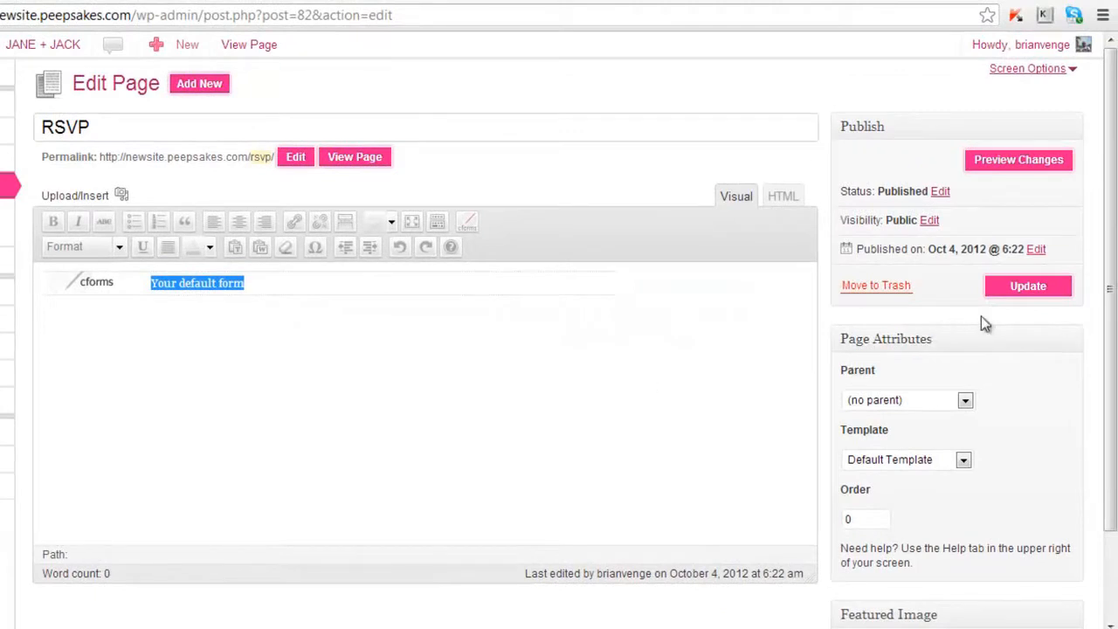
- Update the RSVP page and view the published page with its form
click(1022, 288)
click(352, 210)
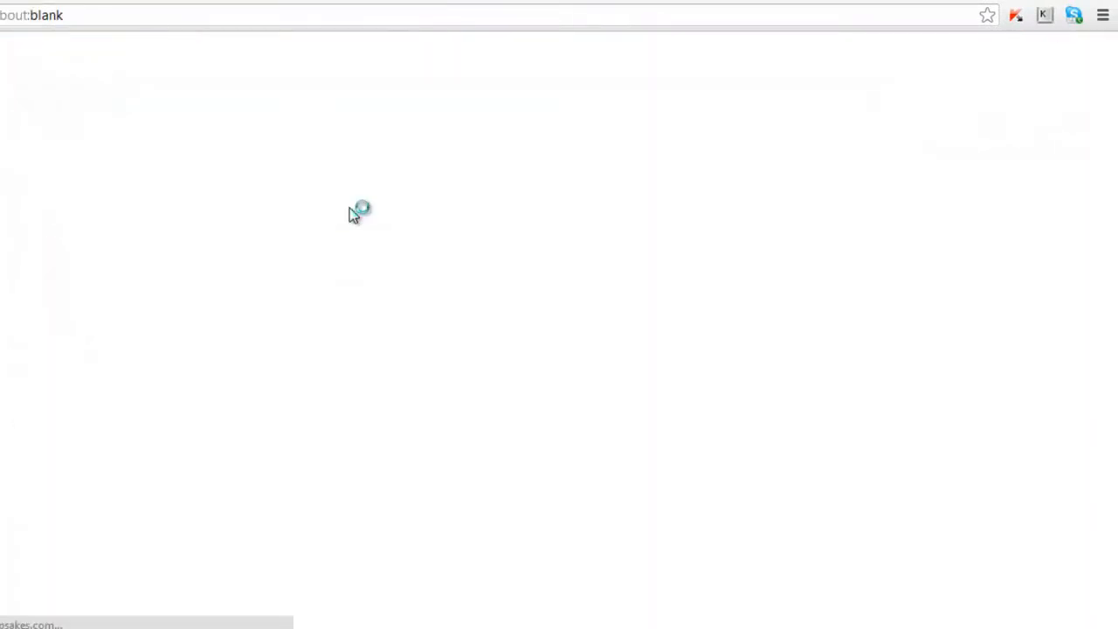
drag(1113, 186, 1113, 327)
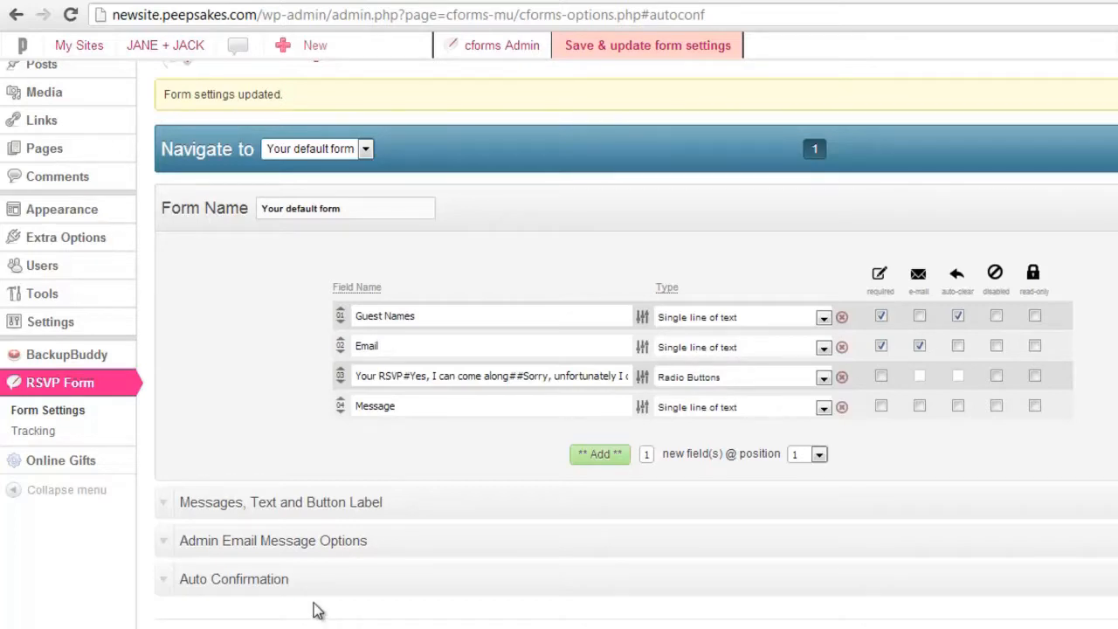
- Activate auto confirmation for the default RSVP form and save the form settings
click(166, 582)
scroll(169, 590, down, 1)
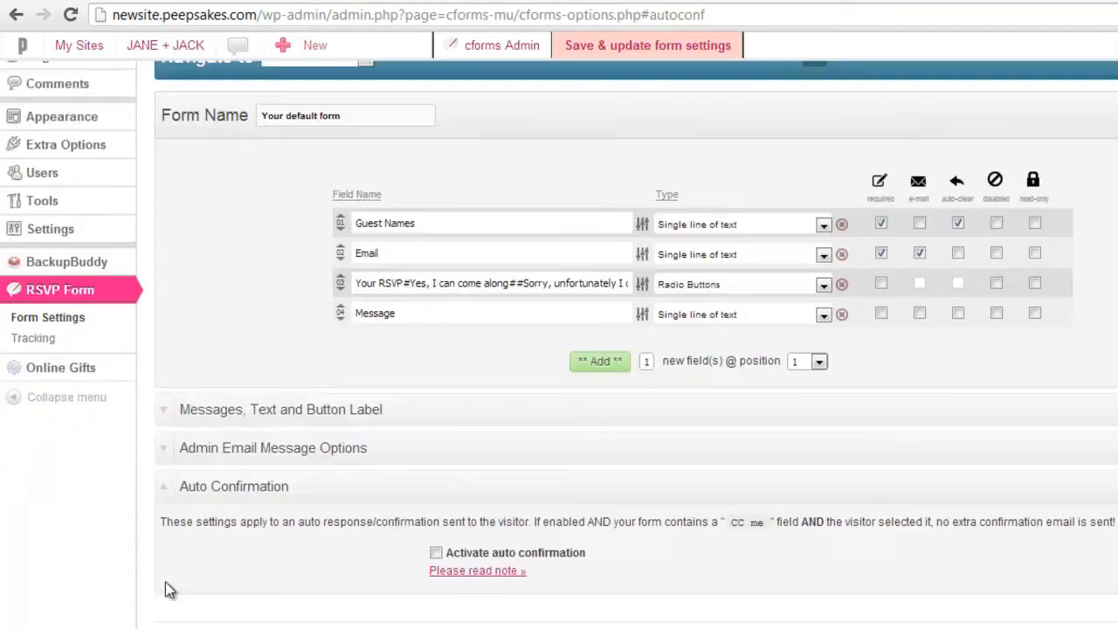
click(436, 553)
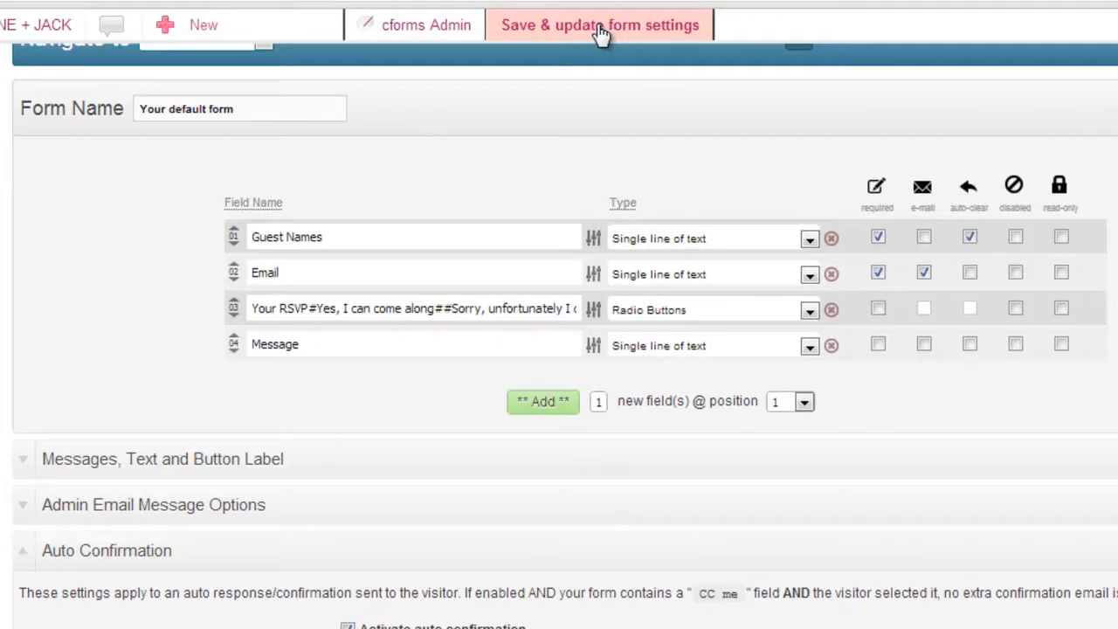
click(601, 32)
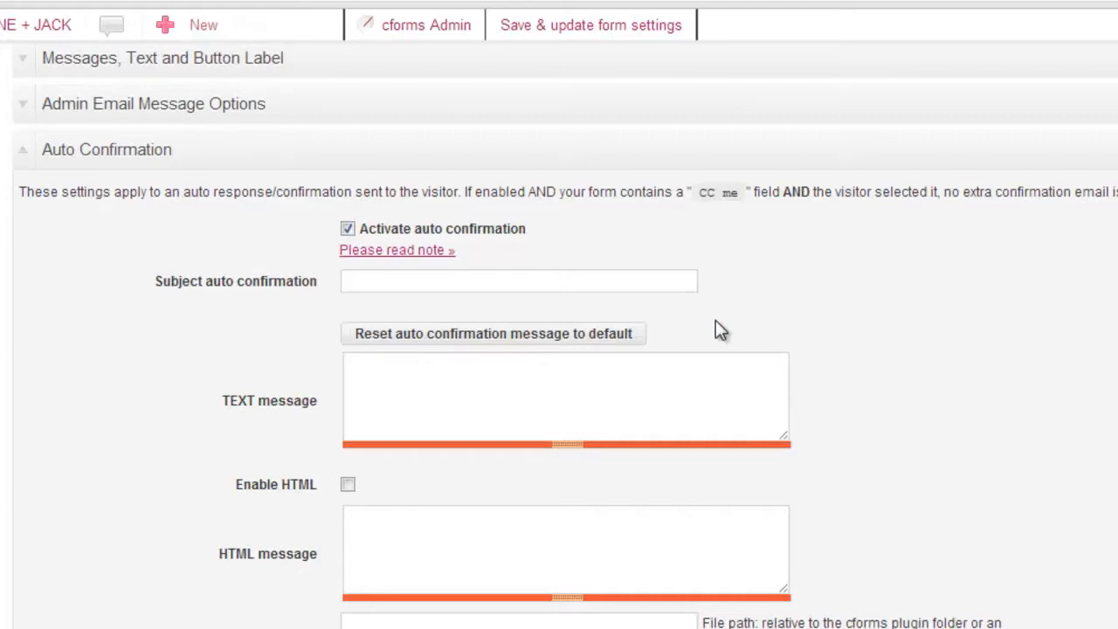
- Enter "Thanks for your RSVP" as the auto confirmation subject and place the cursor in the TEXT message
click(685, 378)
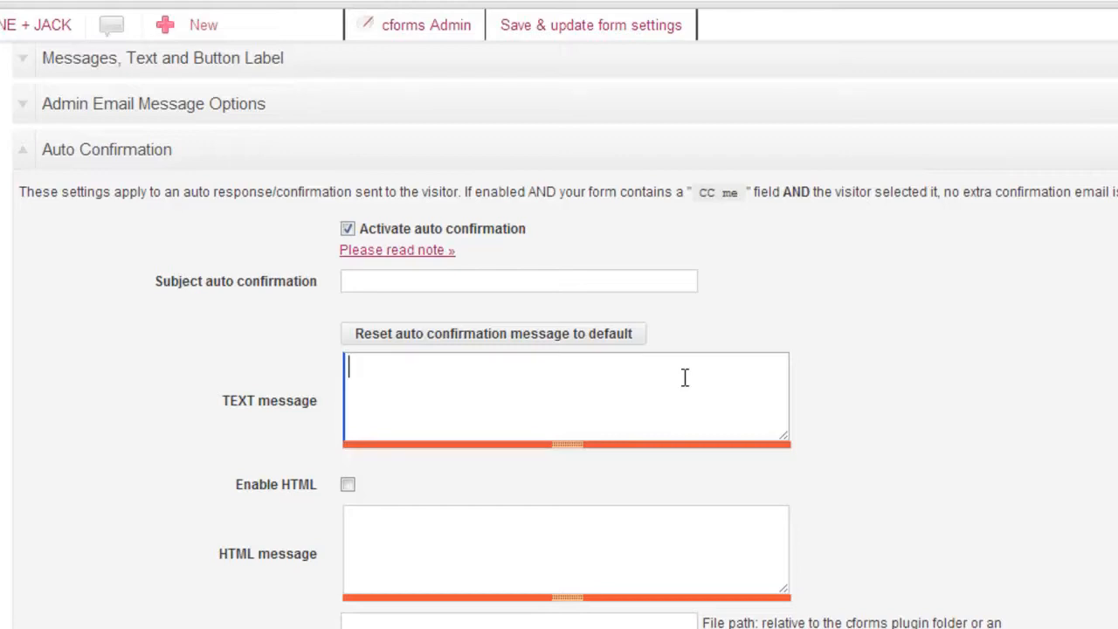
click(616, 280)
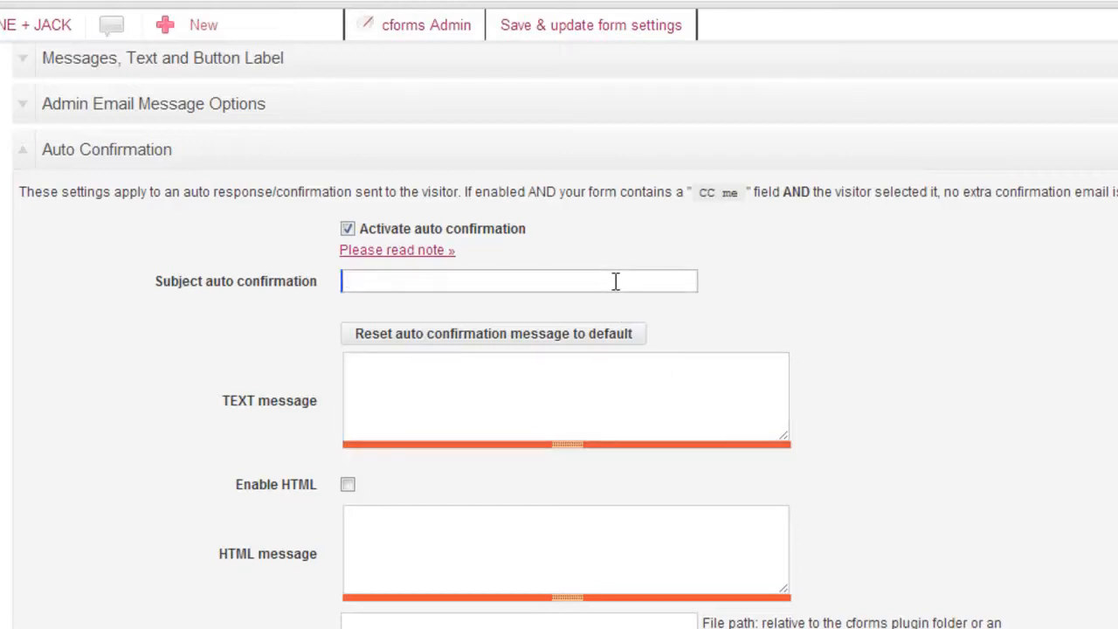
text(Thnaks for your RSVP)
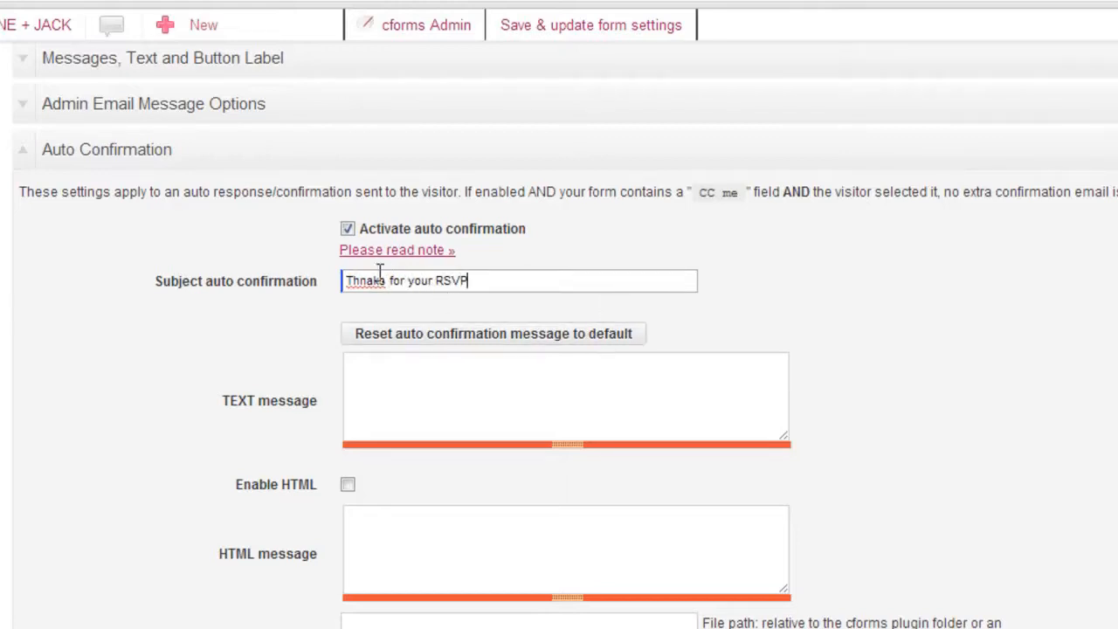
key(Delete)
key(Right)
text(n)
click(488, 382)
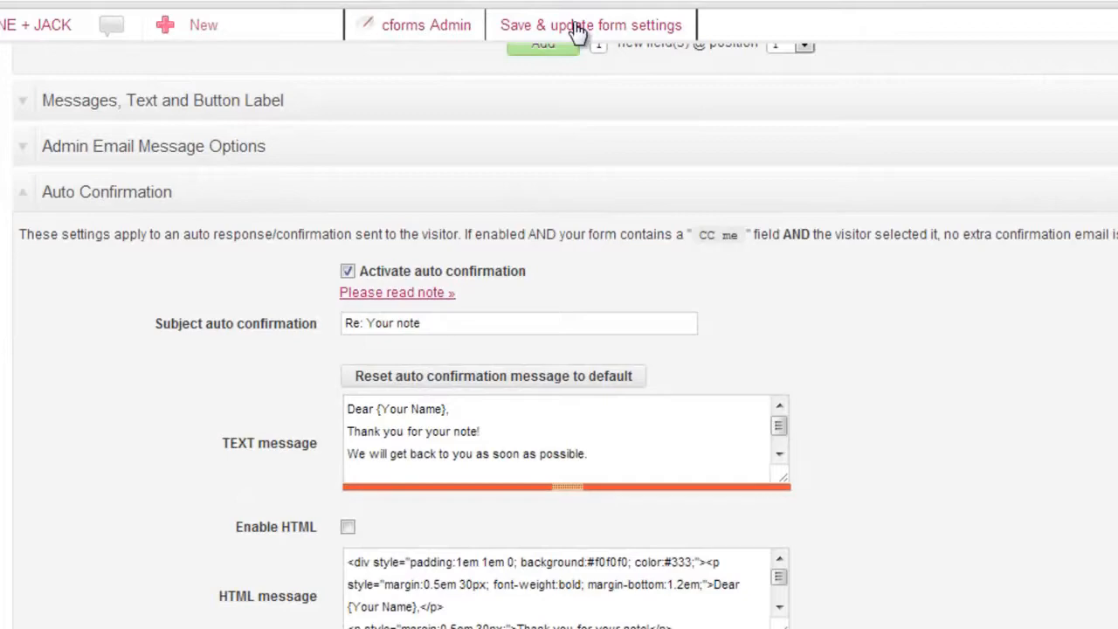
- Save the form settings and expand the Admin Email Message Options
click(578, 28)
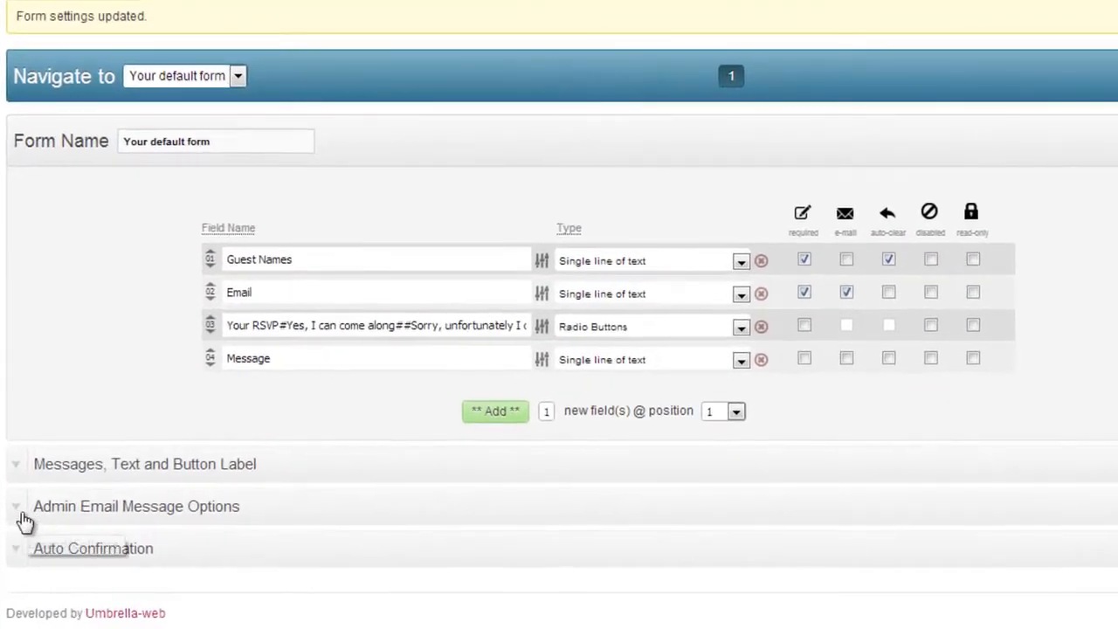
click(16, 516)
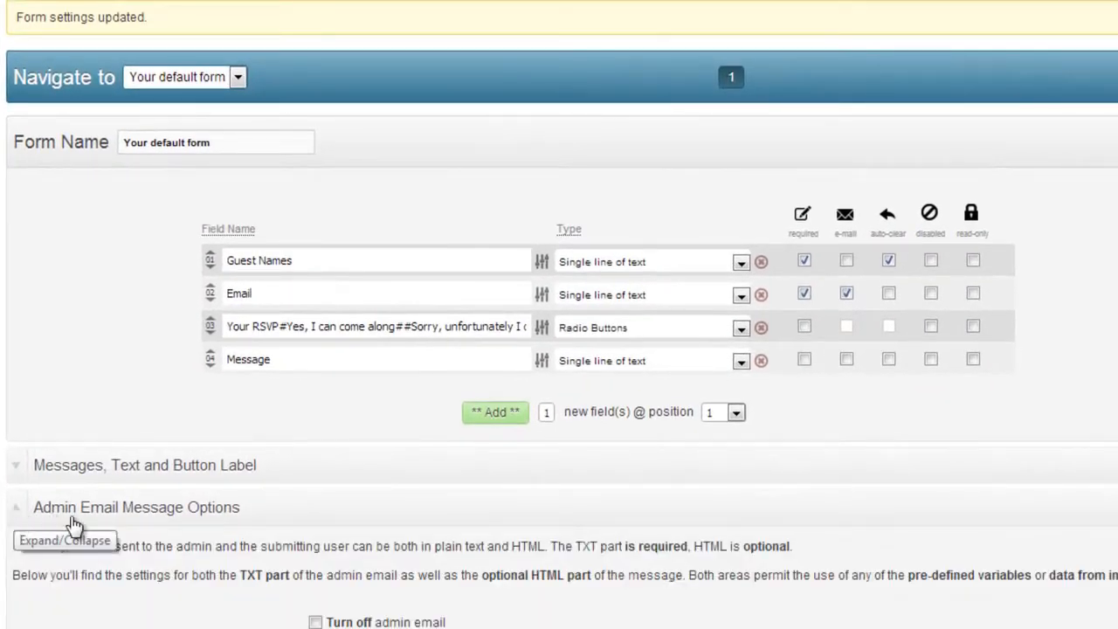
scroll(559, 315, down, 6)
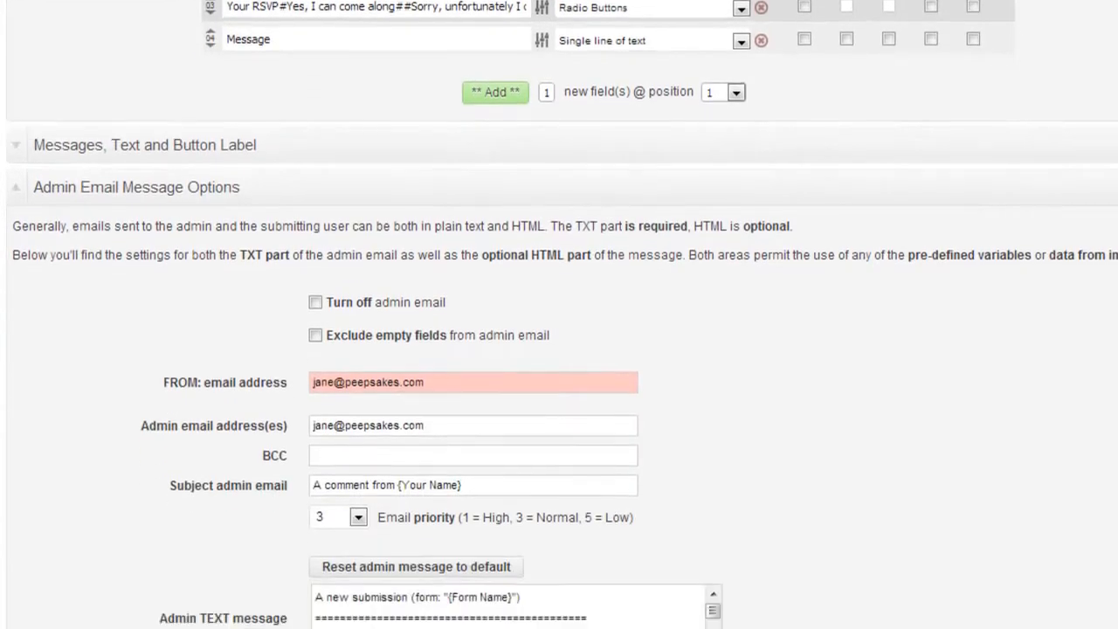
scroll(559, 314, down, 1)
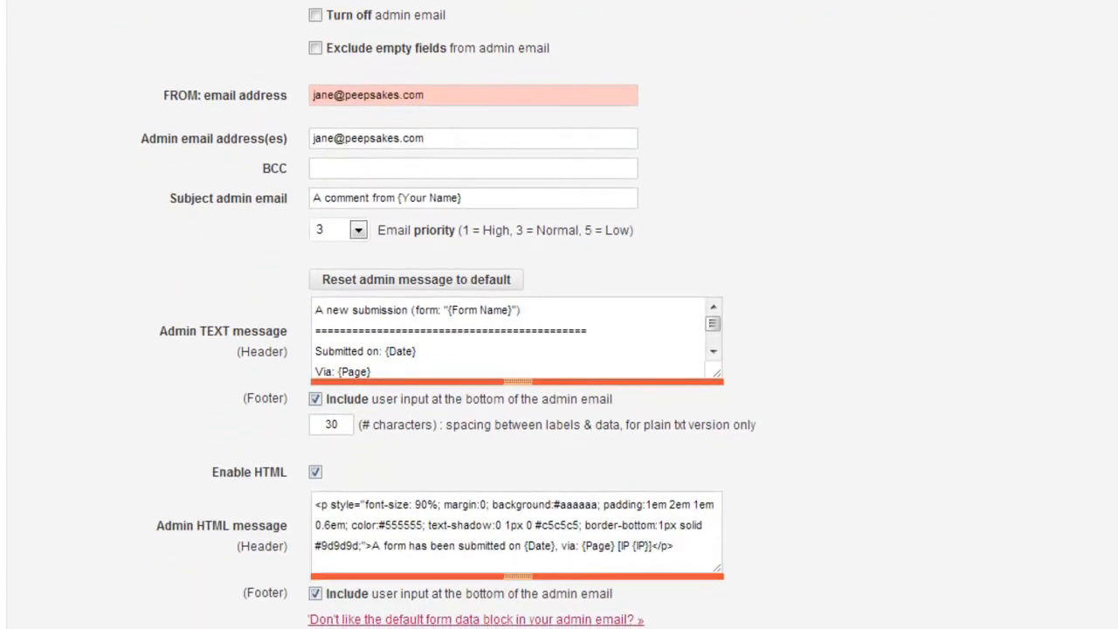
- Add a second recipient's email to the Admin email address(es), separated by a comma
click(455, 94)
drag(455, 95, 308, 96)
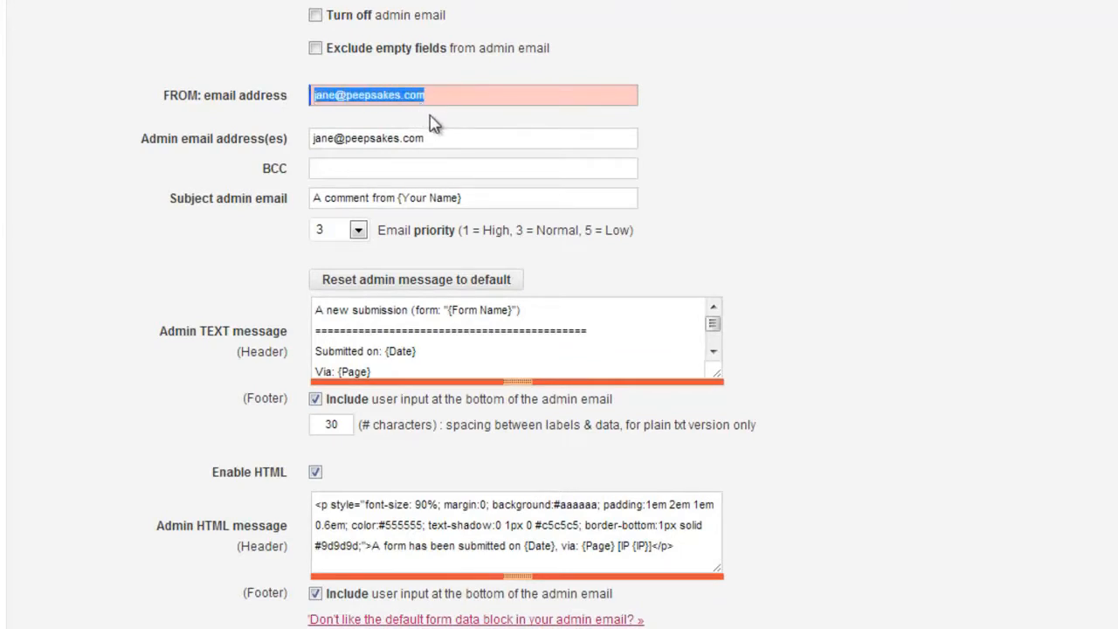
click(455, 137)
drag(455, 137, 313, 140)
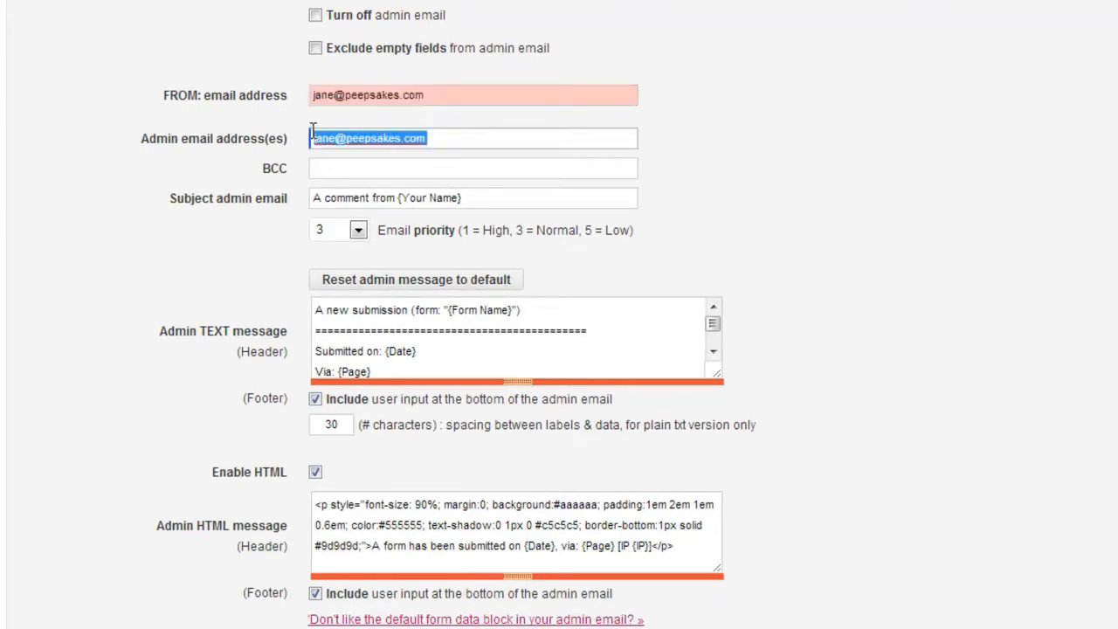
click(451, 138)
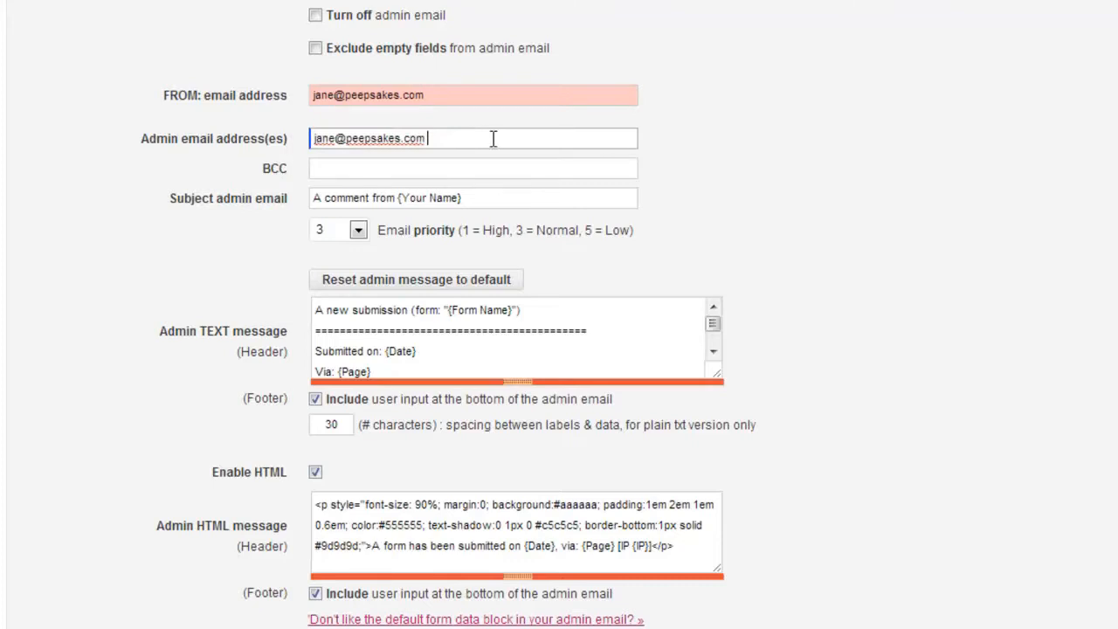
key(BackSpace)
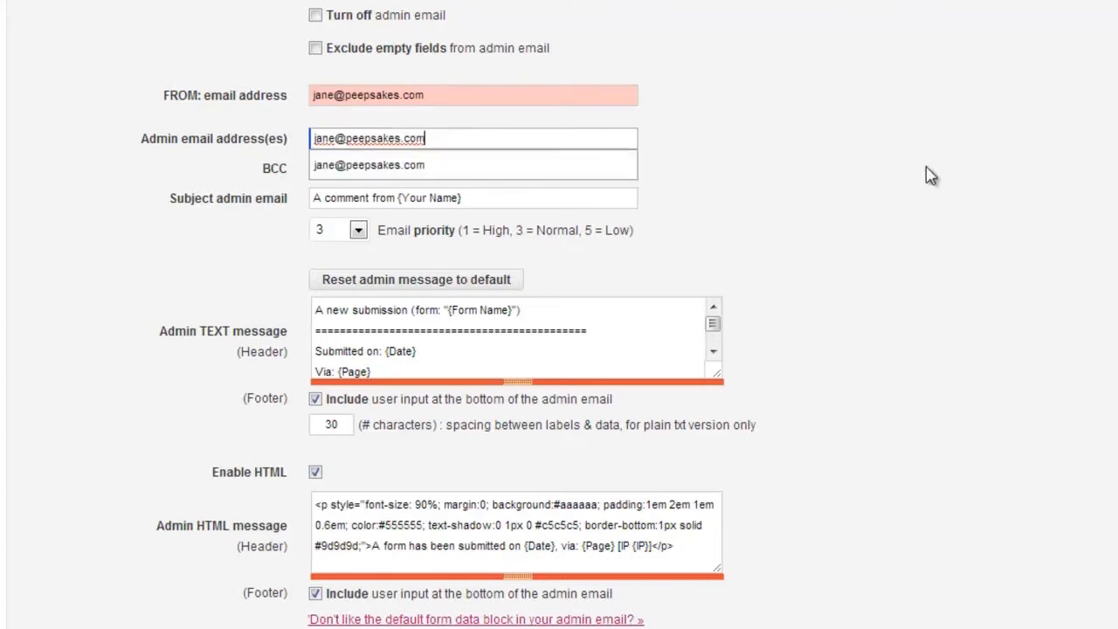
text(,)
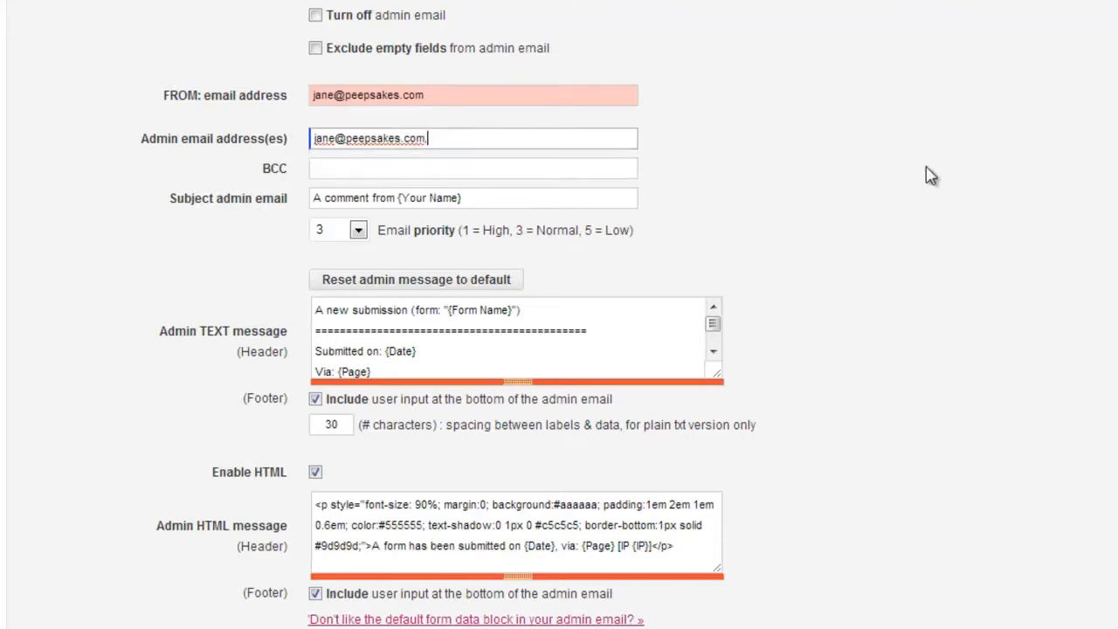
key(ctrl+v)
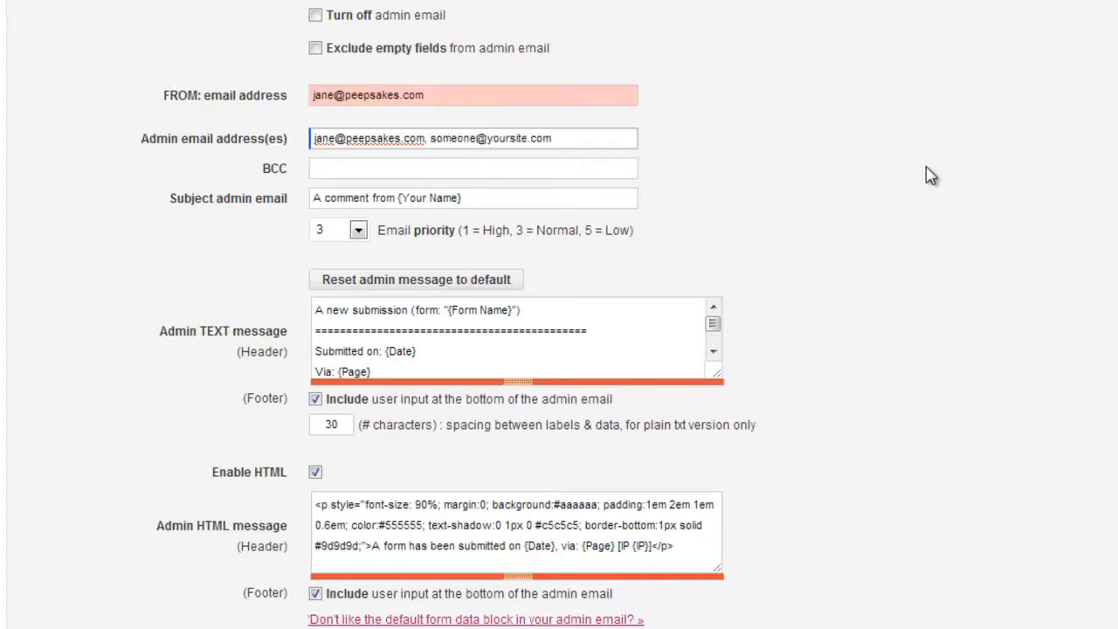
- Check the BCC and the name placeholder in the admin email subject, and save the form settings
click(587, 170)
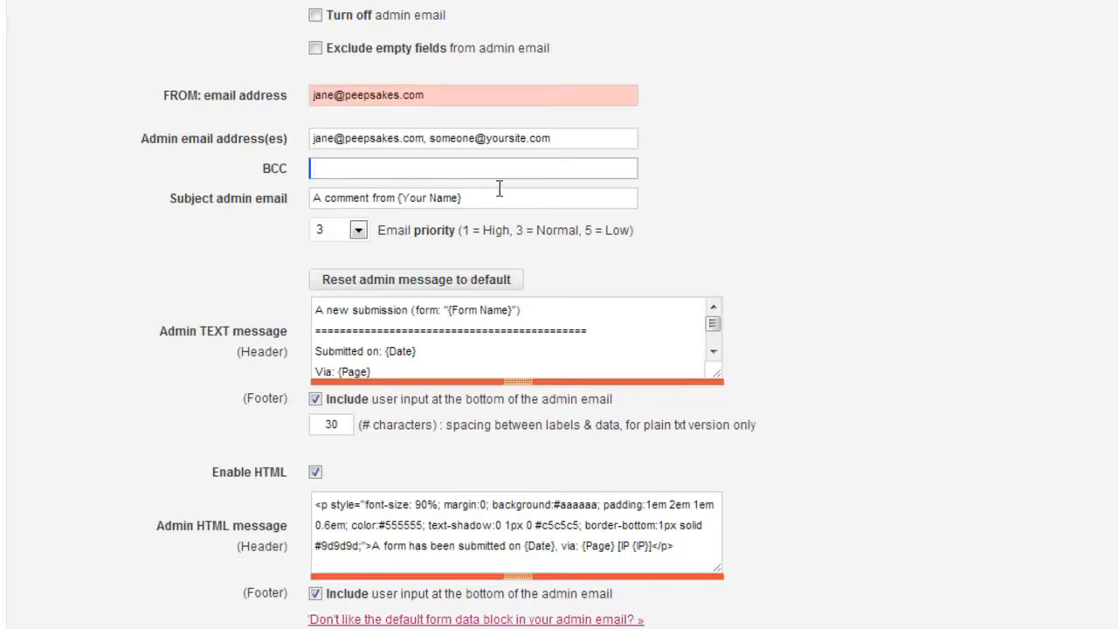
key(Tab)
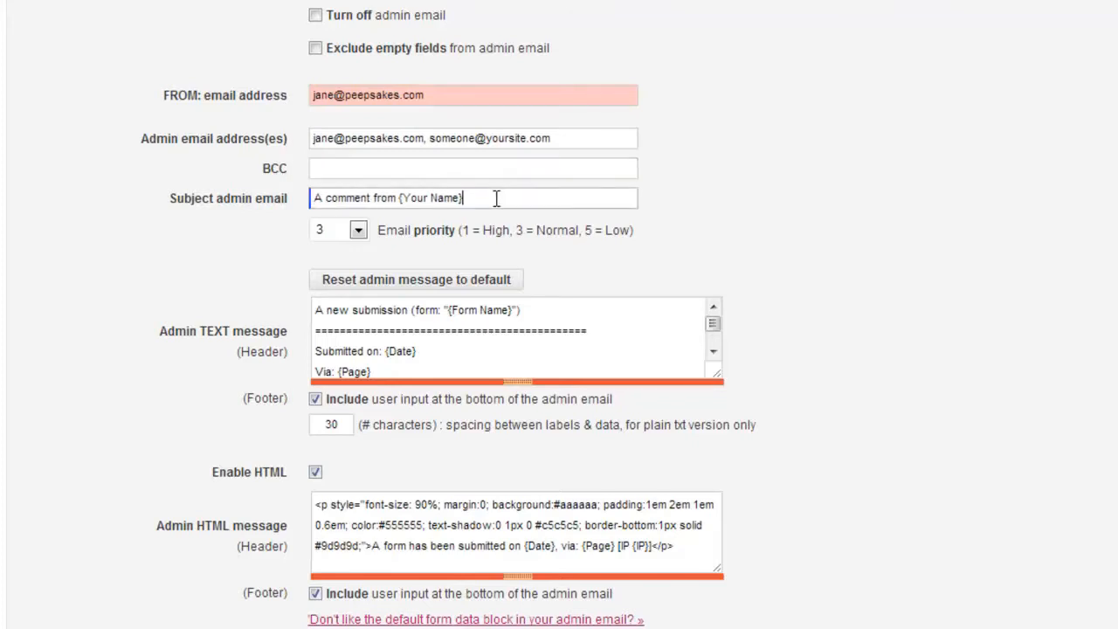
drag(399, 198, 467, 197)
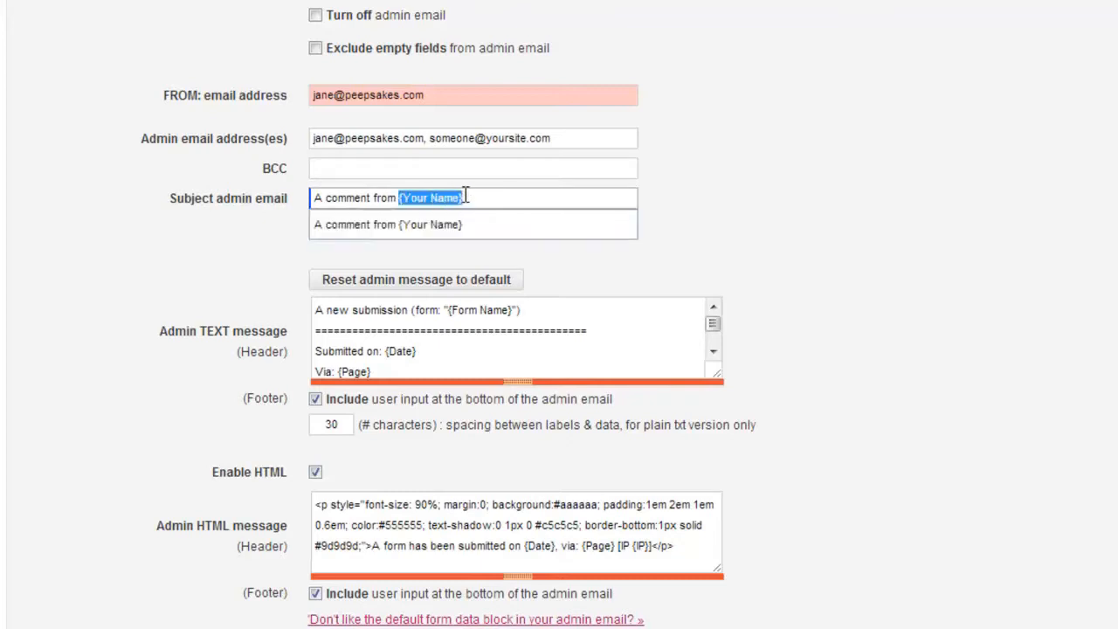
click(735, 228)
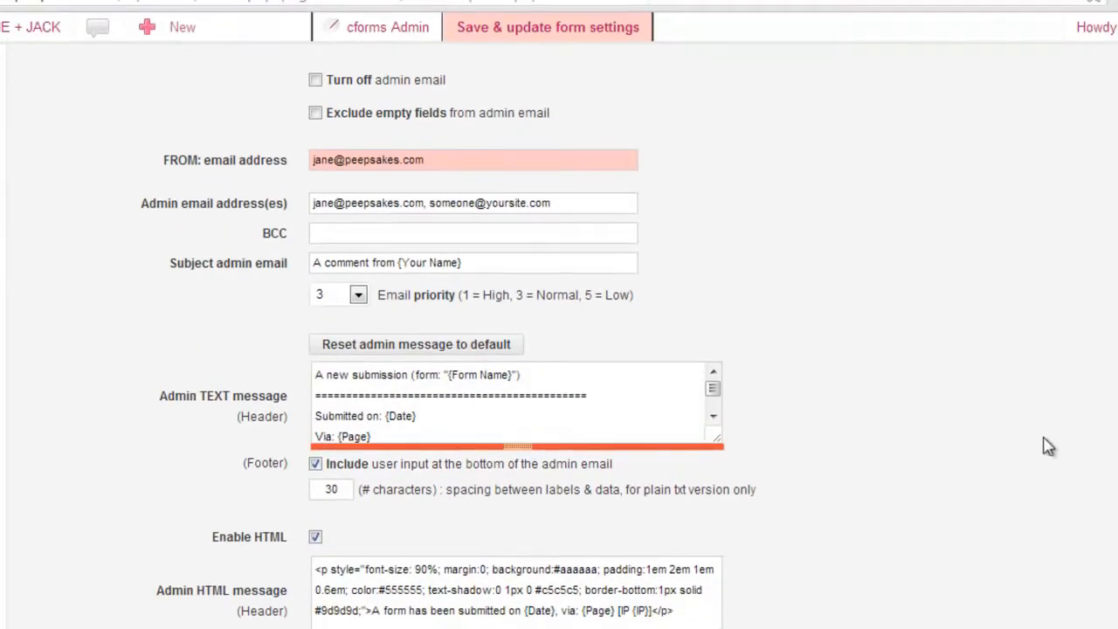
click(567, 34)
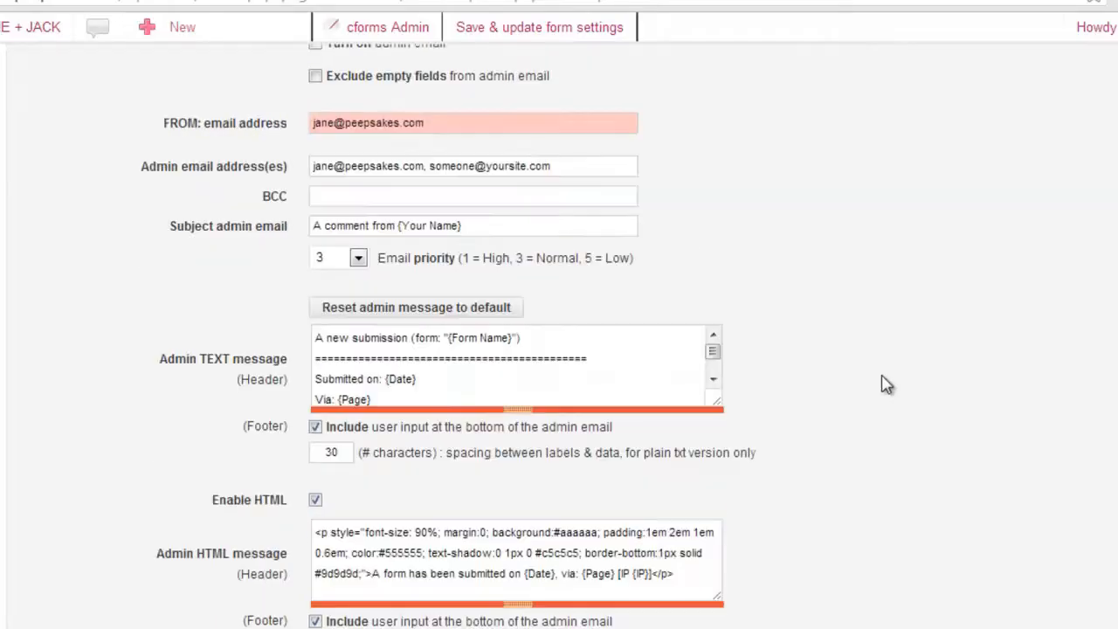
scroll(887, 384, down, 2)
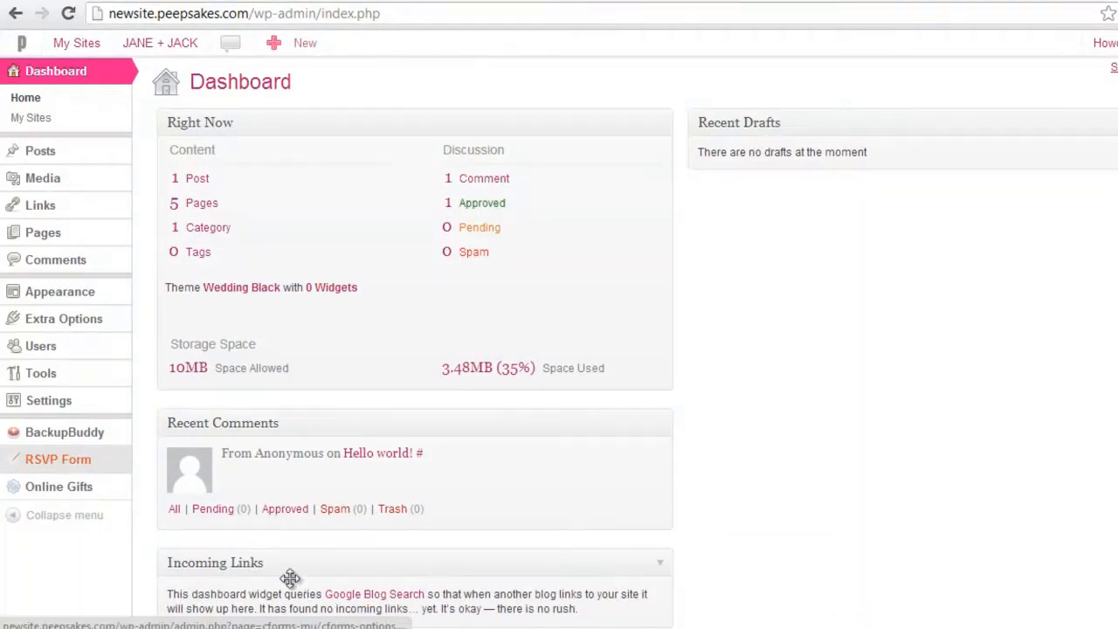
- Open the RSVP form's tracking page and view the submitted records
mouse_move(110, 463)
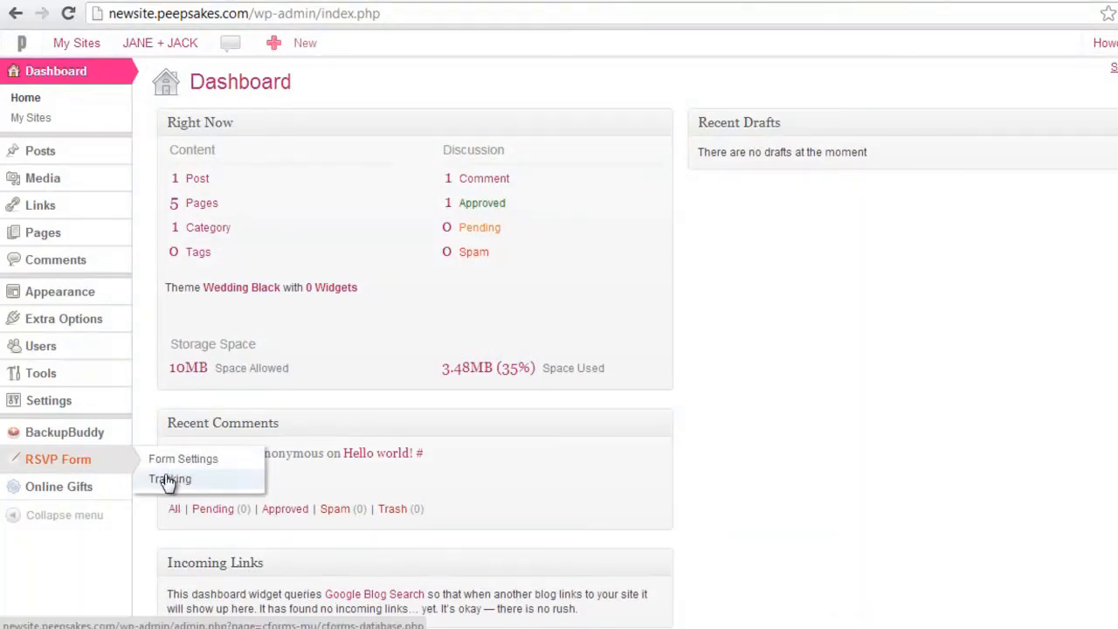
click(169, 480)
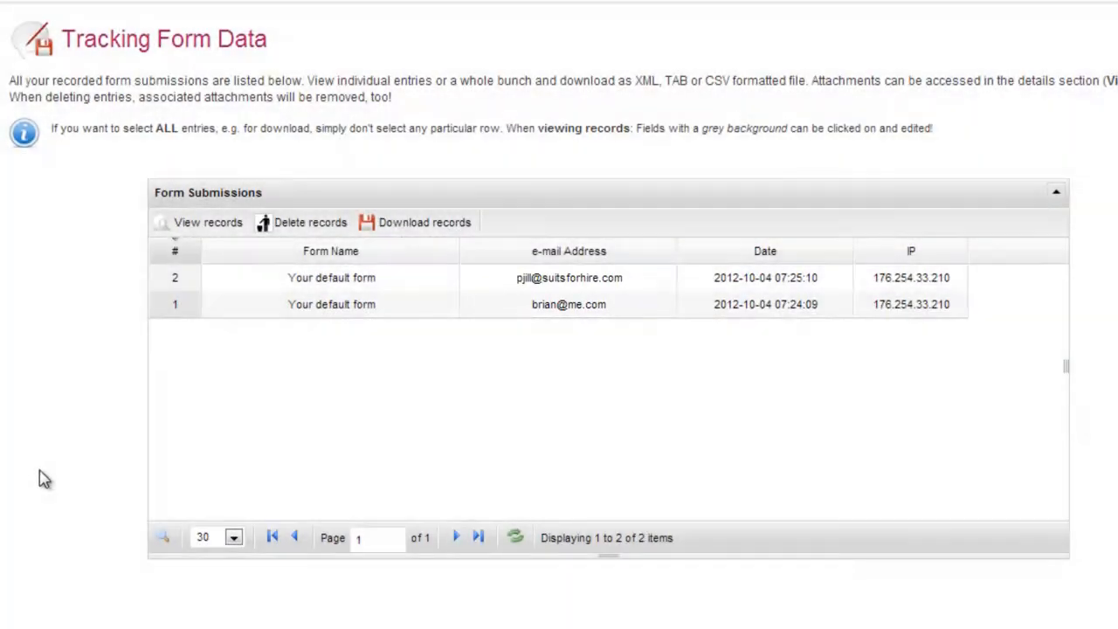
click(221, 229)
scroll(221, 231, up, 5)
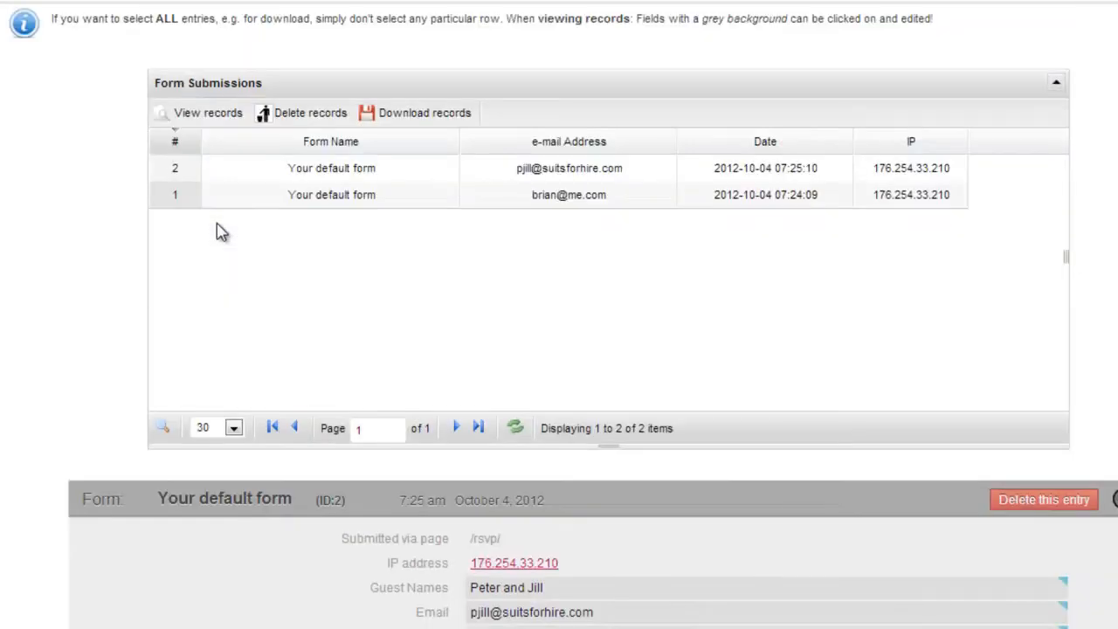
- Download all form submission records in CSV format
click(437, 114)
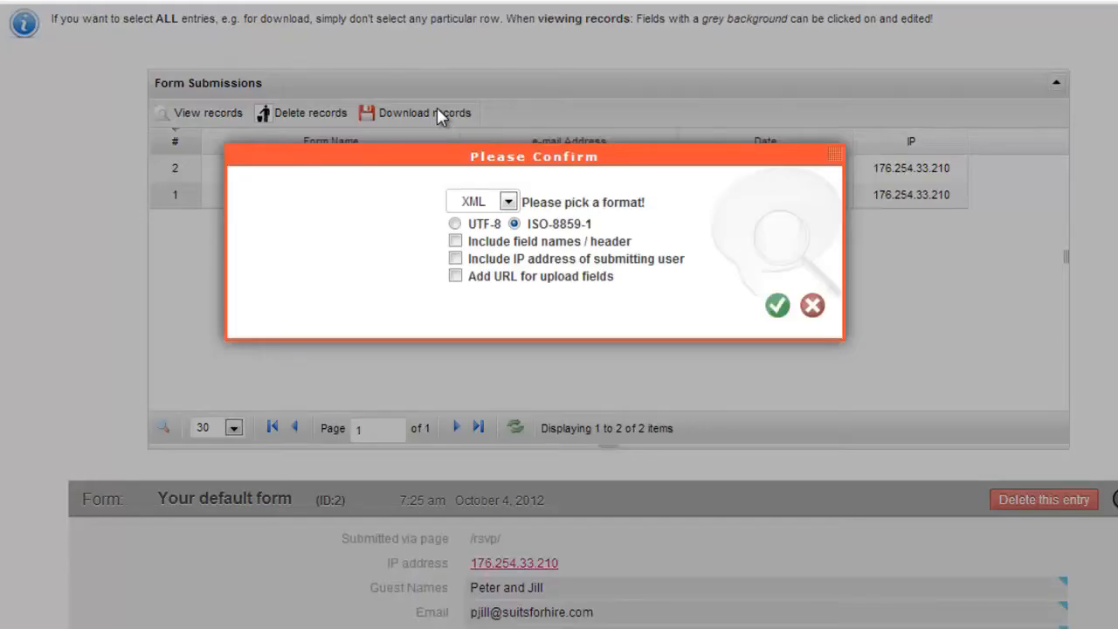
click(508, 202)
click(488, 264)
click(778, 307)
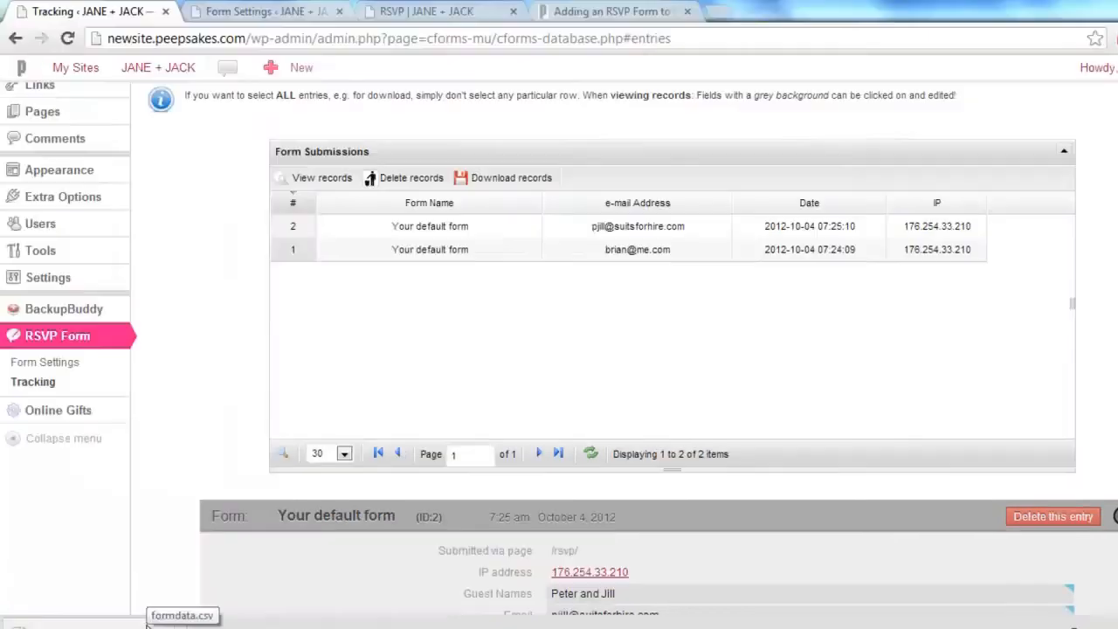
- Open the downloaded formdata.csv in Excel and autofit column B to show the submission dates
click(147, 623)
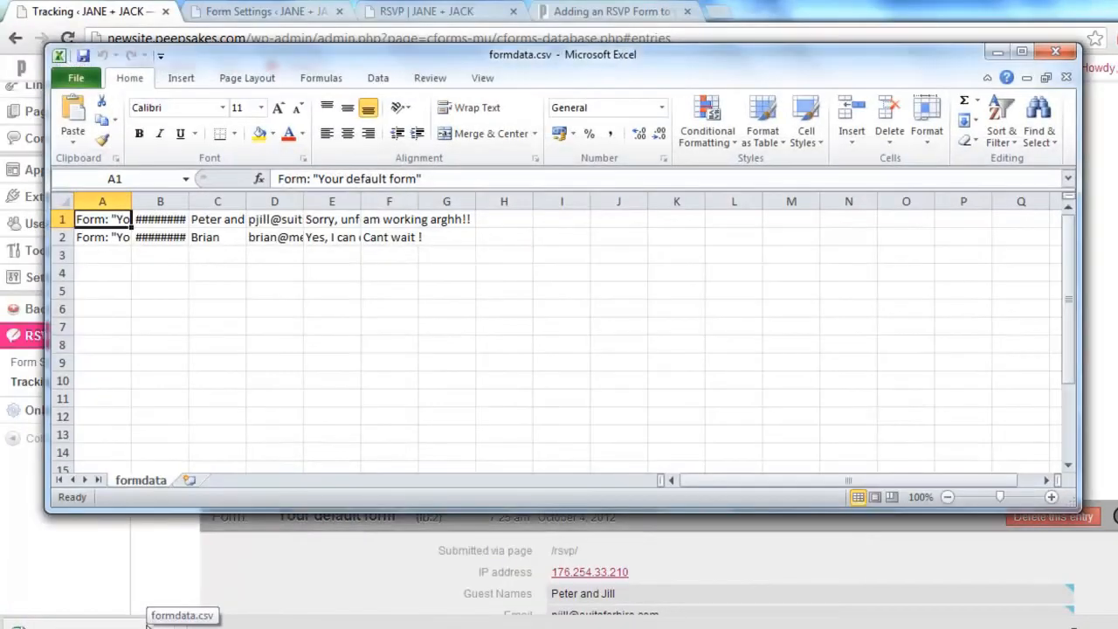
double_click(189, 201)
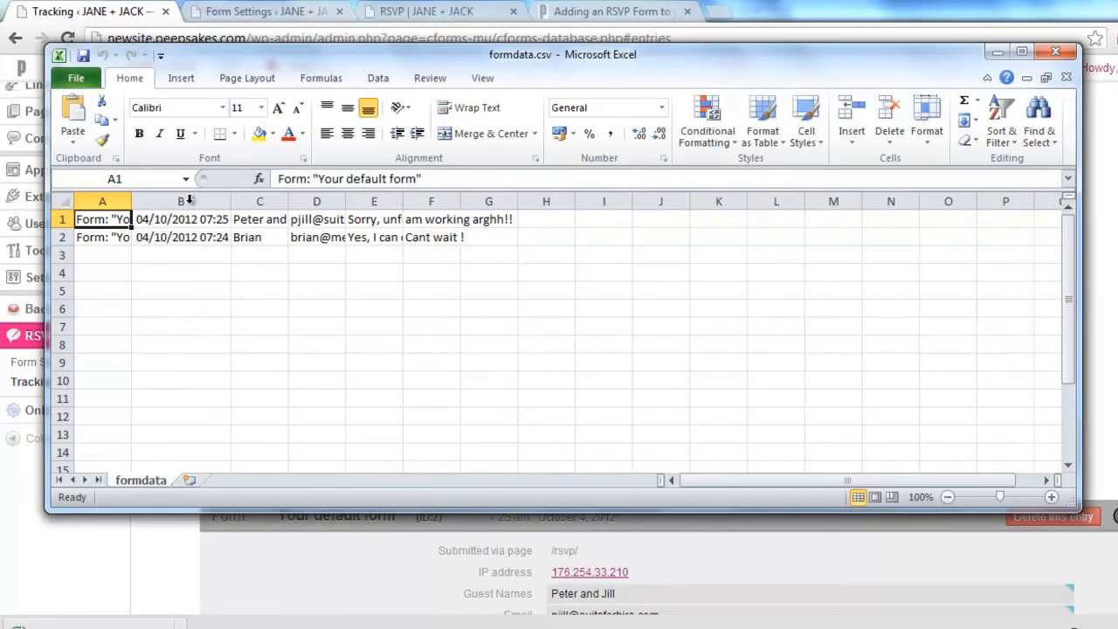